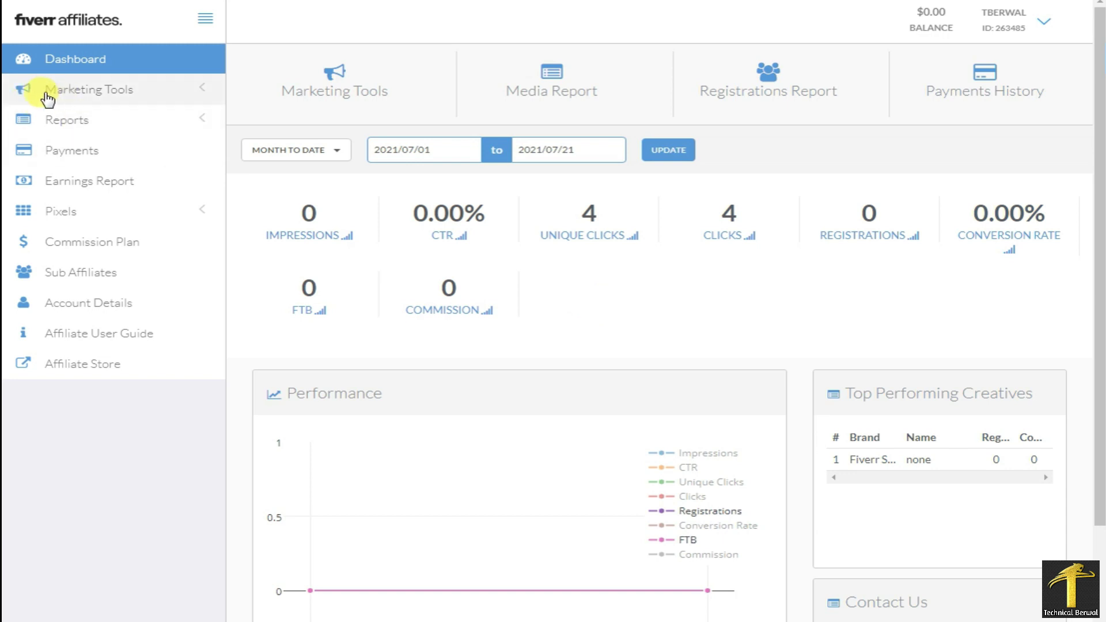
# - Open the page with all marketing tools and filter the creatives by the Fiverr CPA brand
pyautogui.click(201, 95)
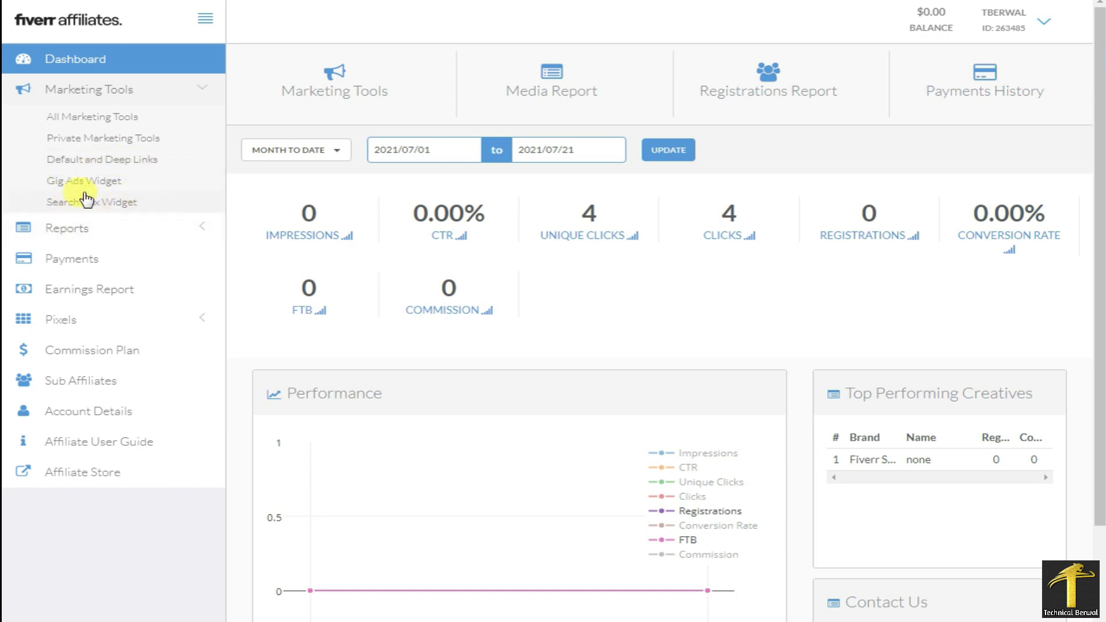
pyautogui.click(72, 124)
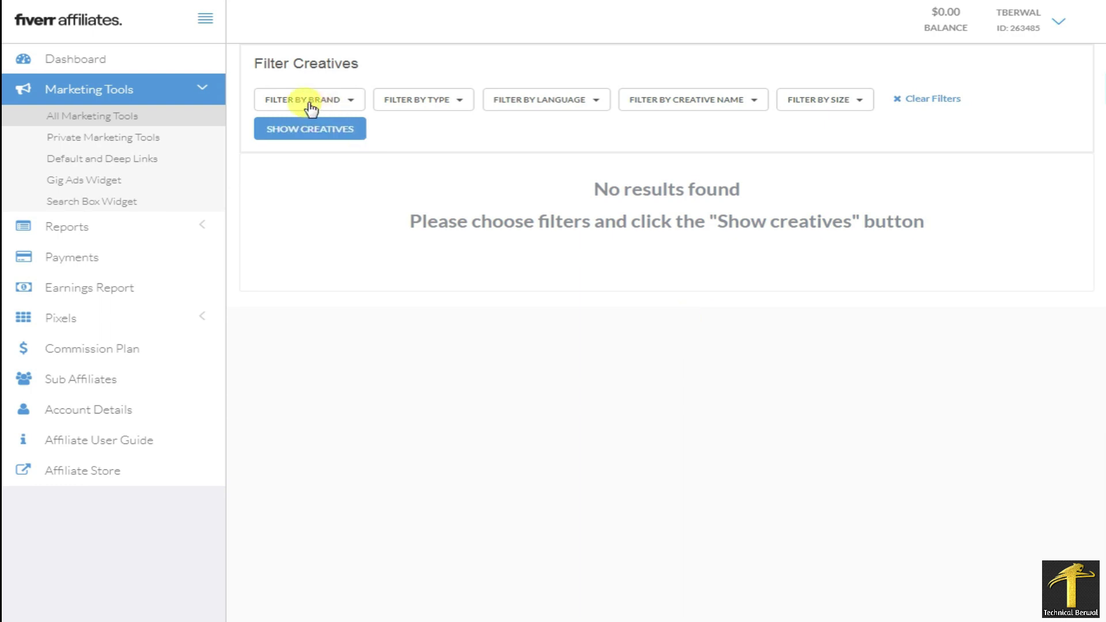
pyautogui.click(344, 103)
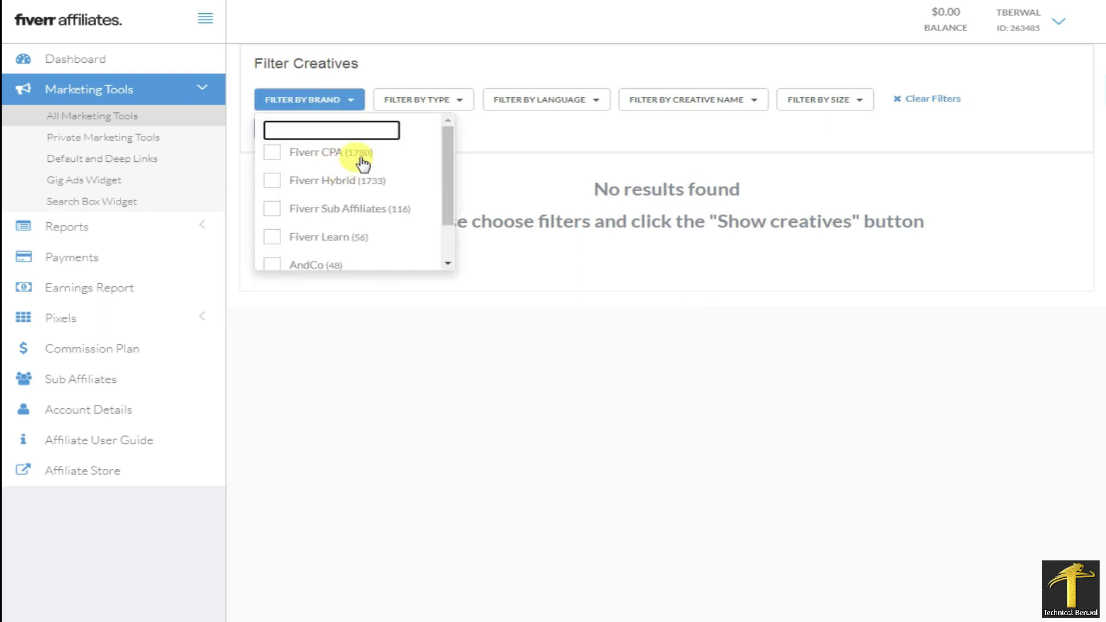
pyautogui.moveTo(448, 162); pyautogui.dragTo(450, 172)
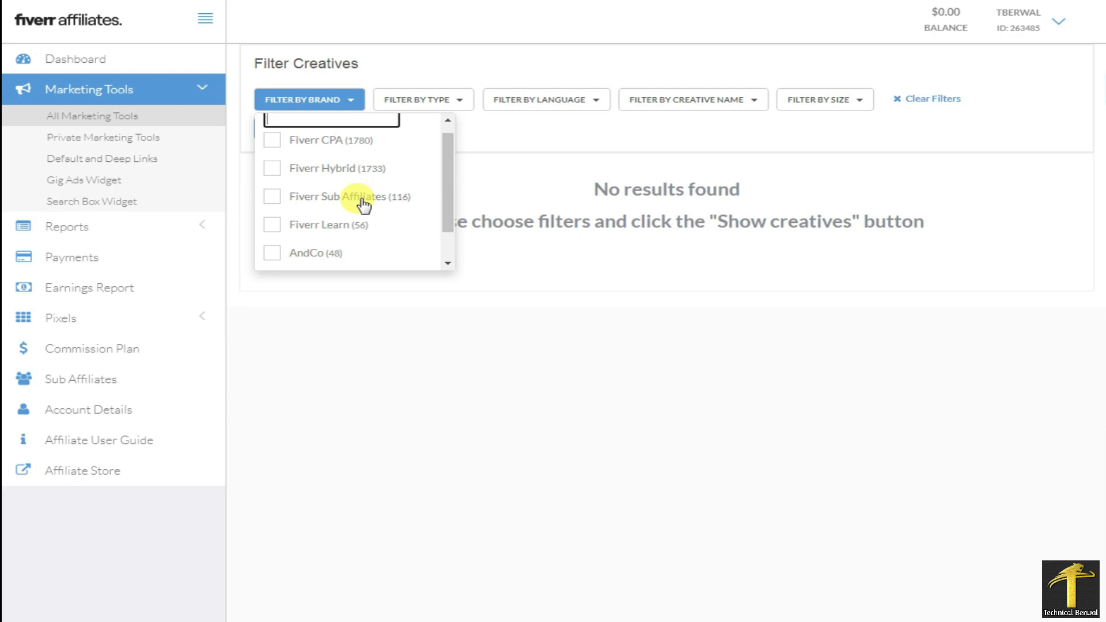
pyautogui.click(272, 141)
pyautogui.click(271, 140)
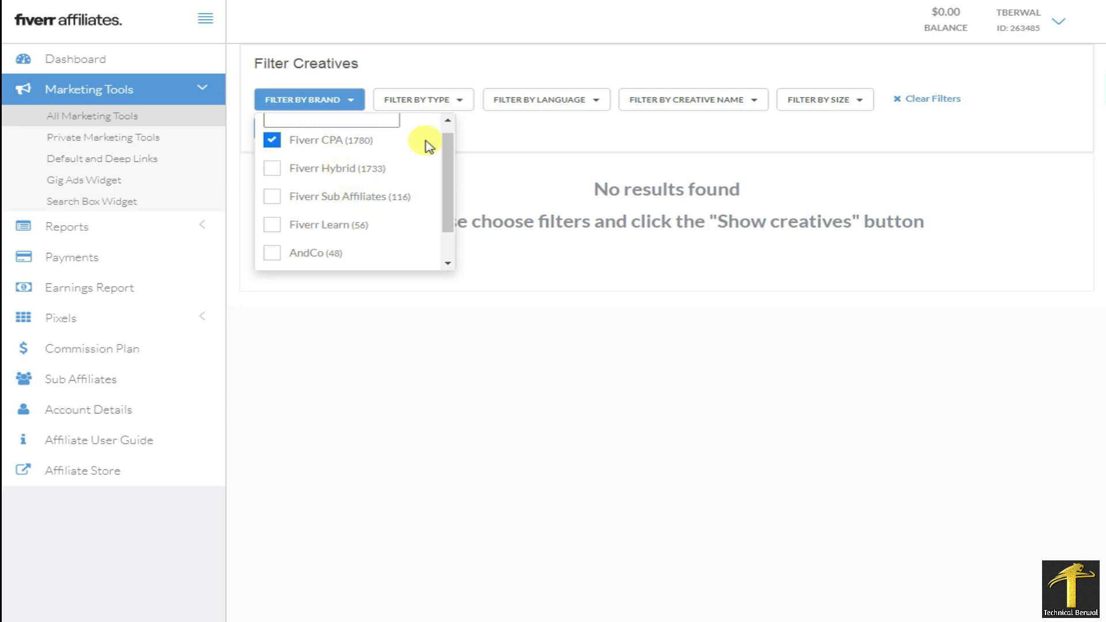
pyautogui.click(455, 106)
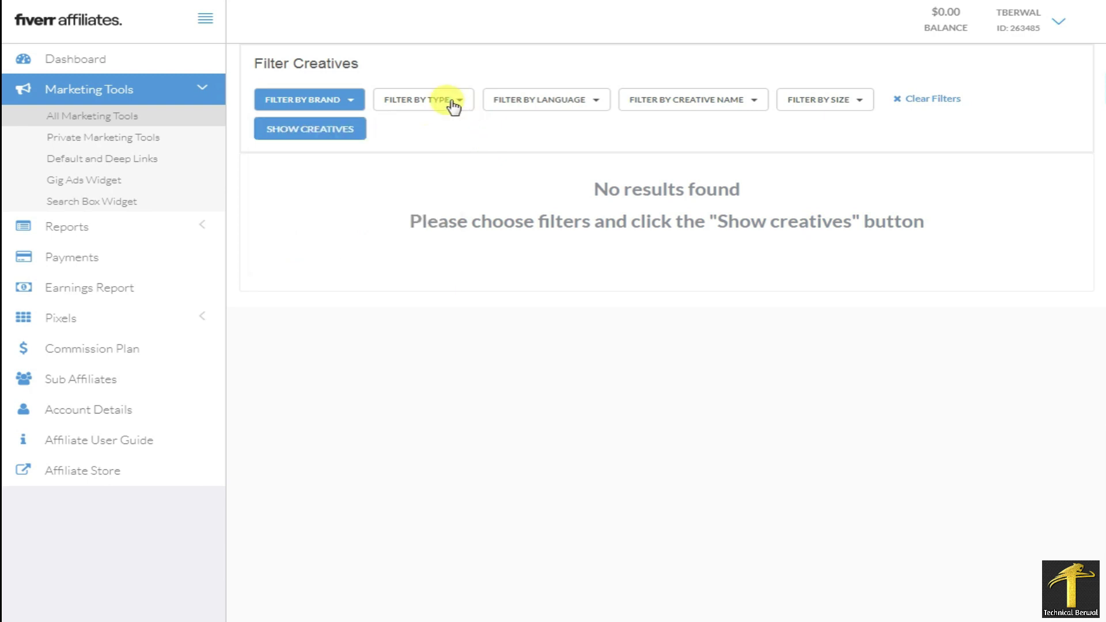
# - Check which creative types the type filter offers, leaving all of them unselected
pyautogui.click(455, 104)
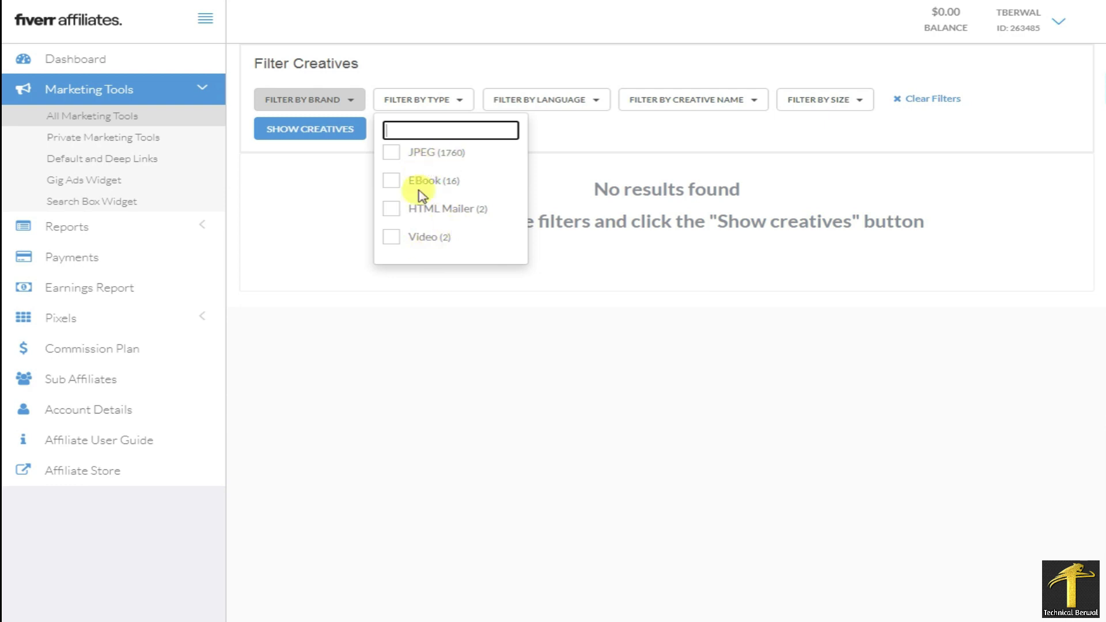
pyautogui.click(564, 163)
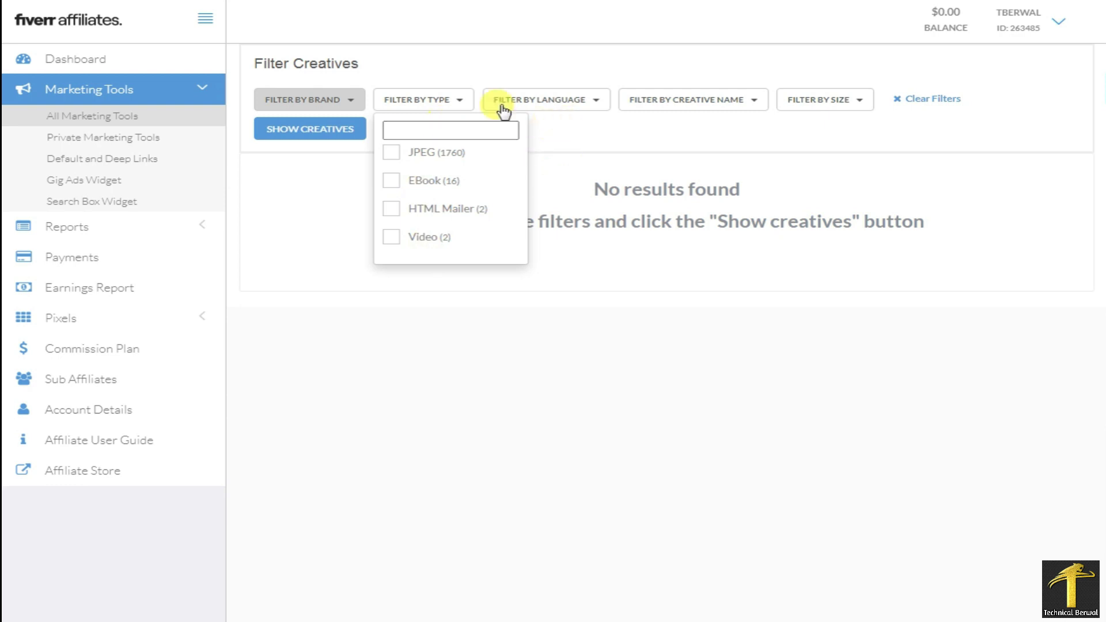
pyautogui.click(449, 105)
pyautogui.click(450, 105)
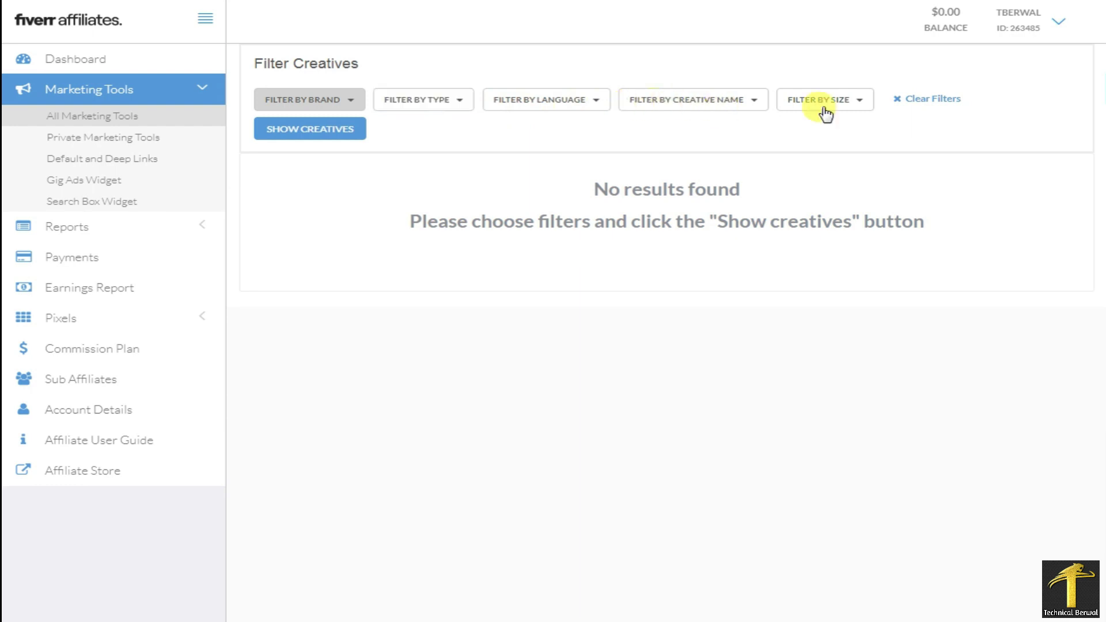
# - Show the creatives for the chosen brand and look through their banners, sizes, languages and click URLs
pyautogui.click(300, 136)
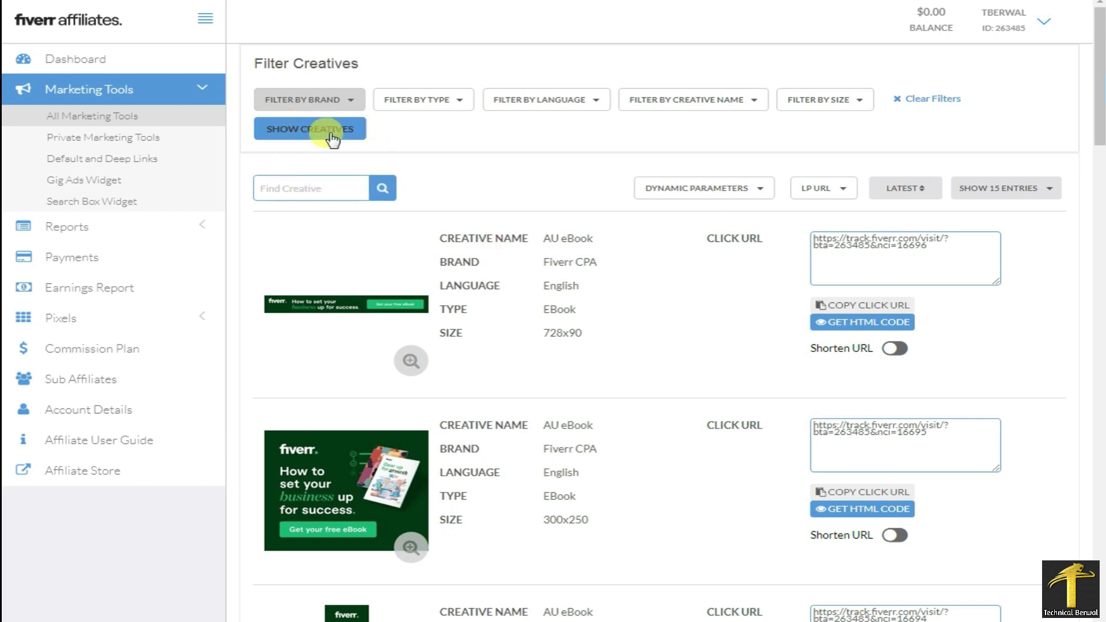
pyautogui.scroll(-3, 541, 259)
pyautogui.scroll(-3, 530, 369)
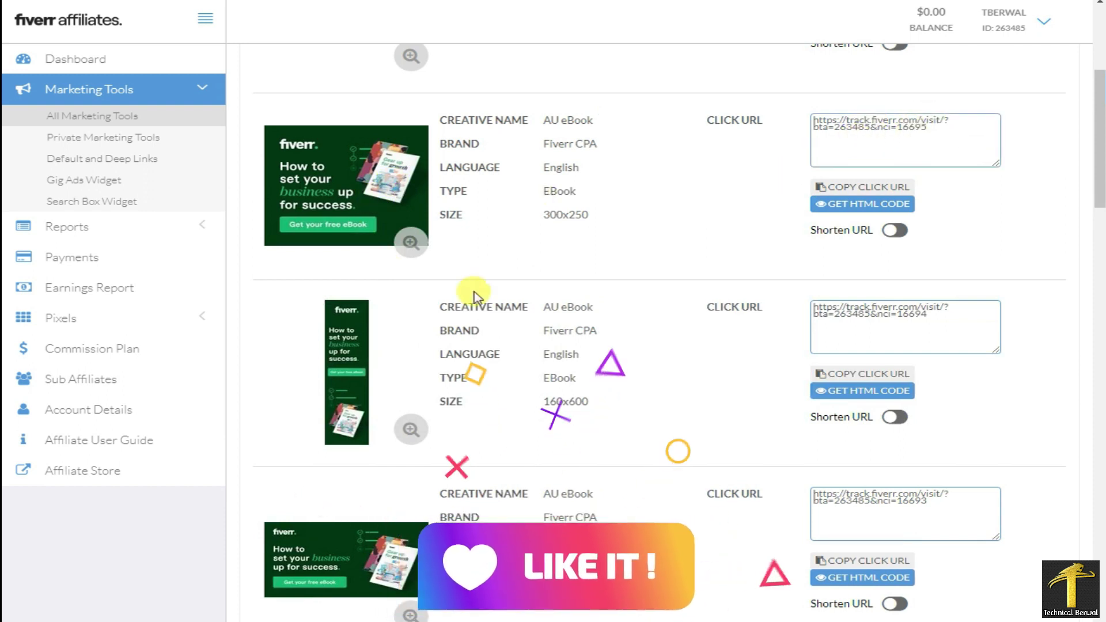
pyautogui.scroll(-8, 484, 302)
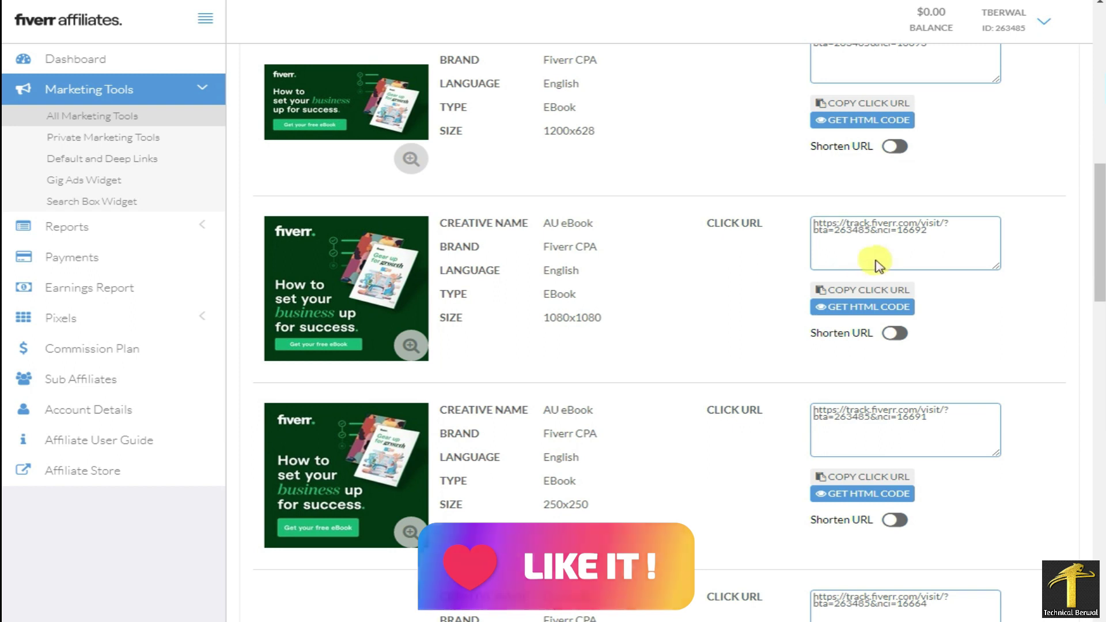
pyautogui.scroll(-10, 522, 322)
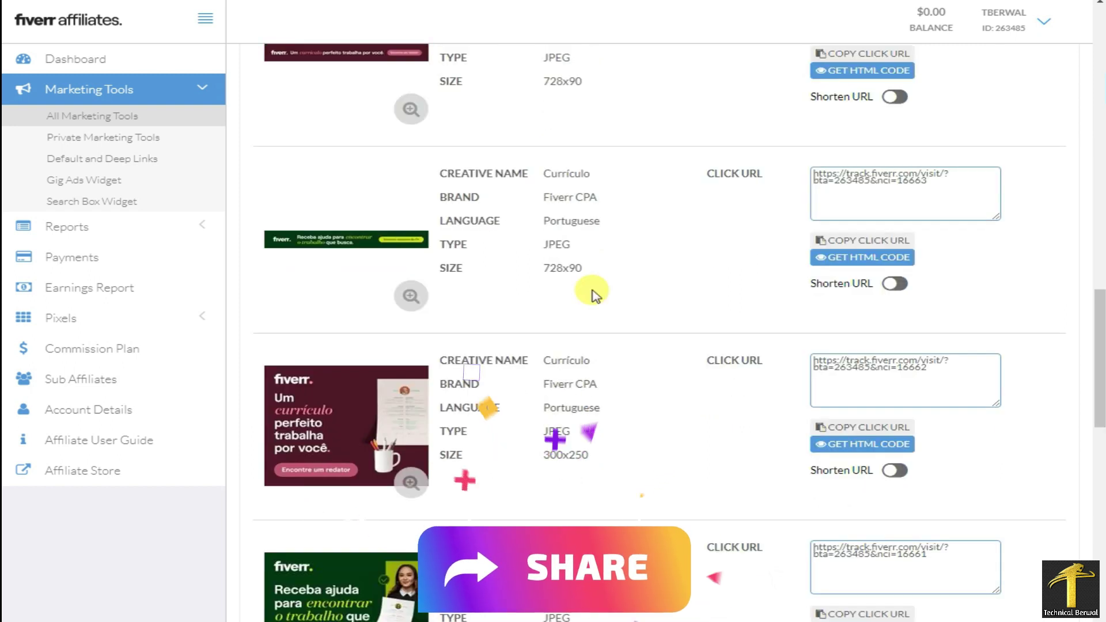
pyautogui.scroll(-15, 595, 296)
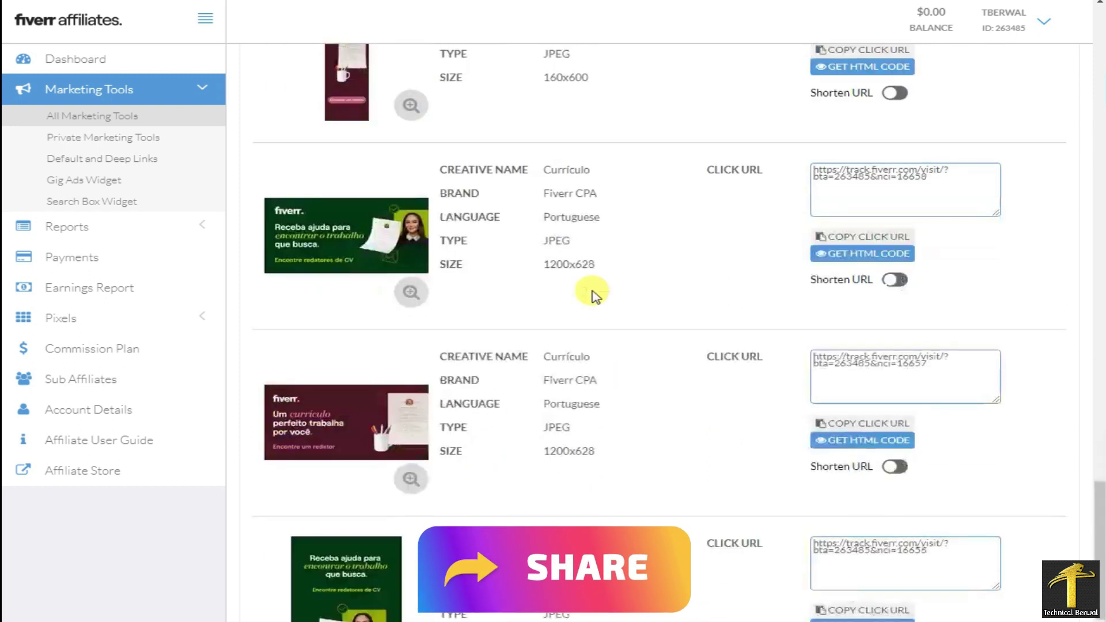
pyautogui.scroll(-1, 595, 295)
pyautogui.scroll(-2, 865, 487)
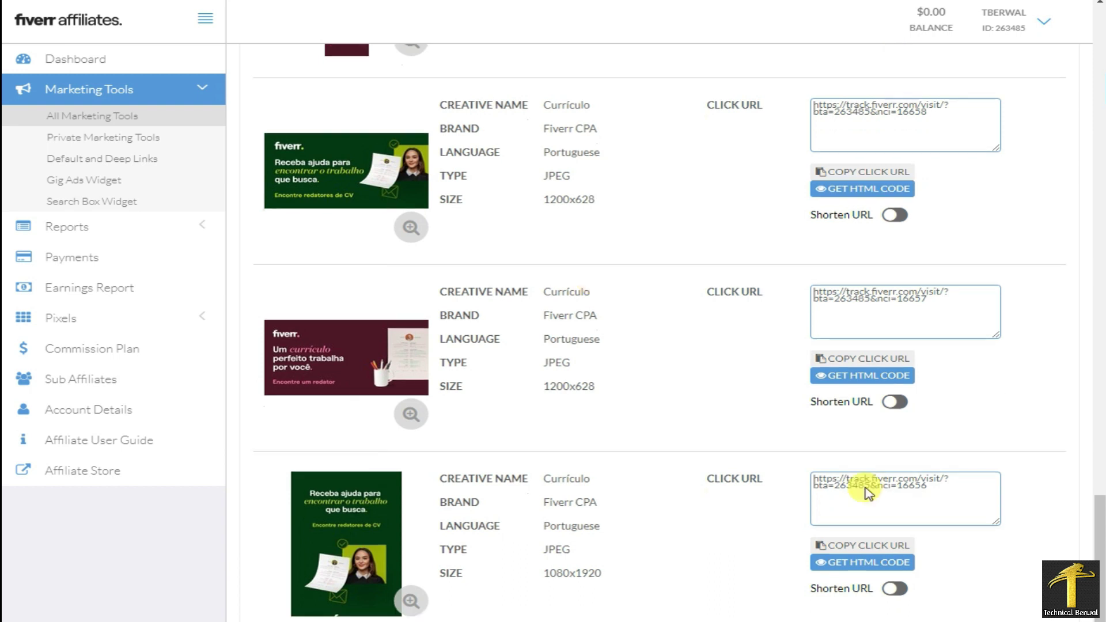
pyautogui.click(895, 524)
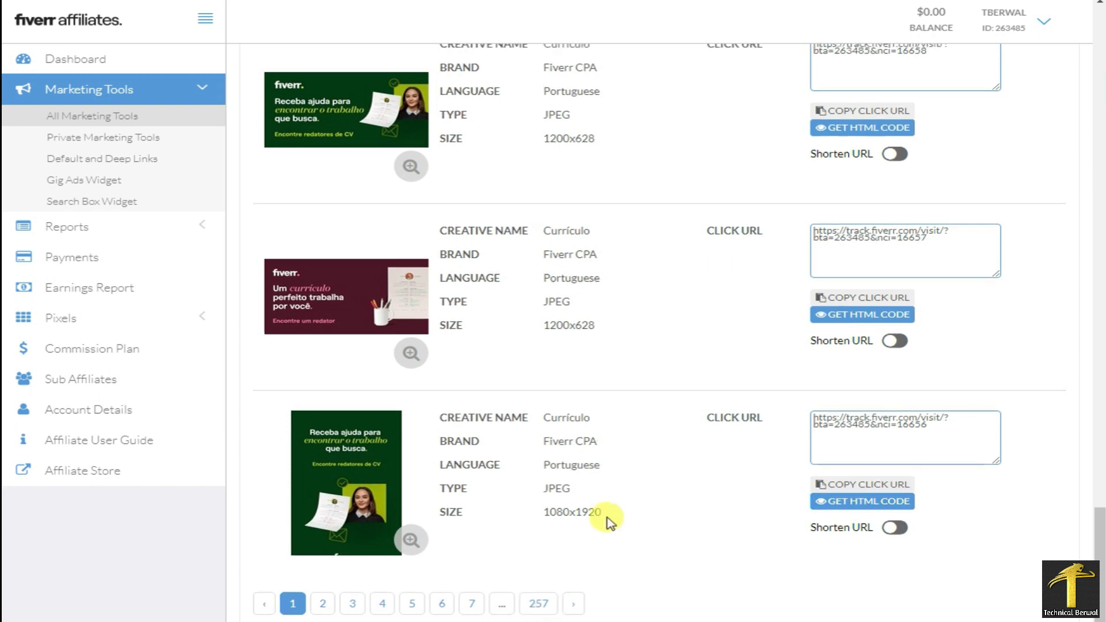
pyautogui.scroll(15, 605, 518)
pyautogui.scroll(15, 607, 519)
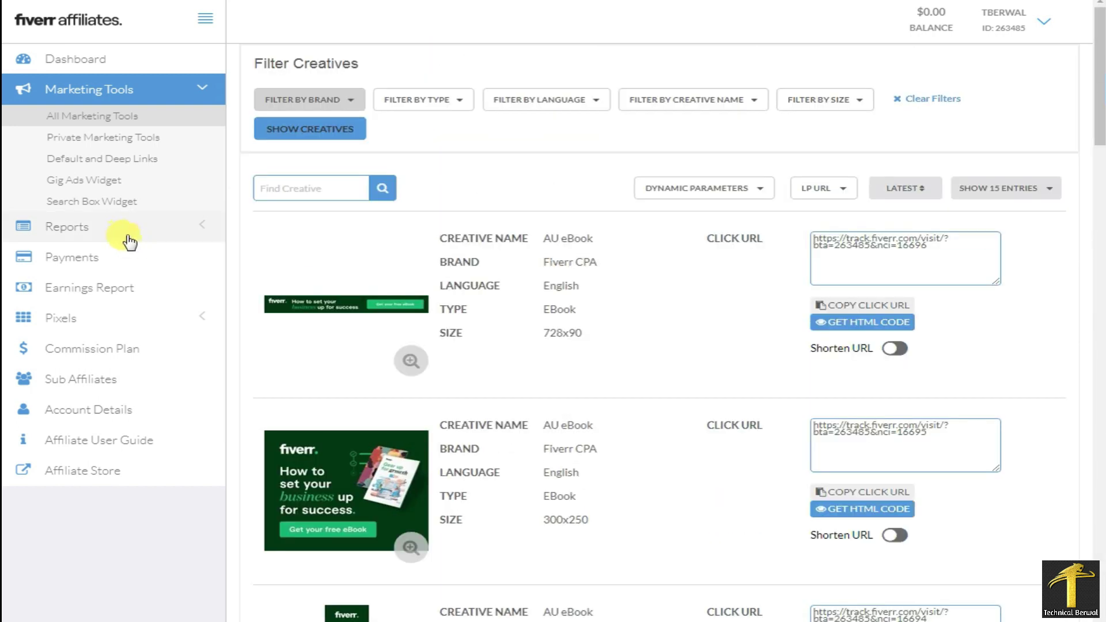
# - View the Media Report and the Registrations Report
pyautogui.click(170, 233)
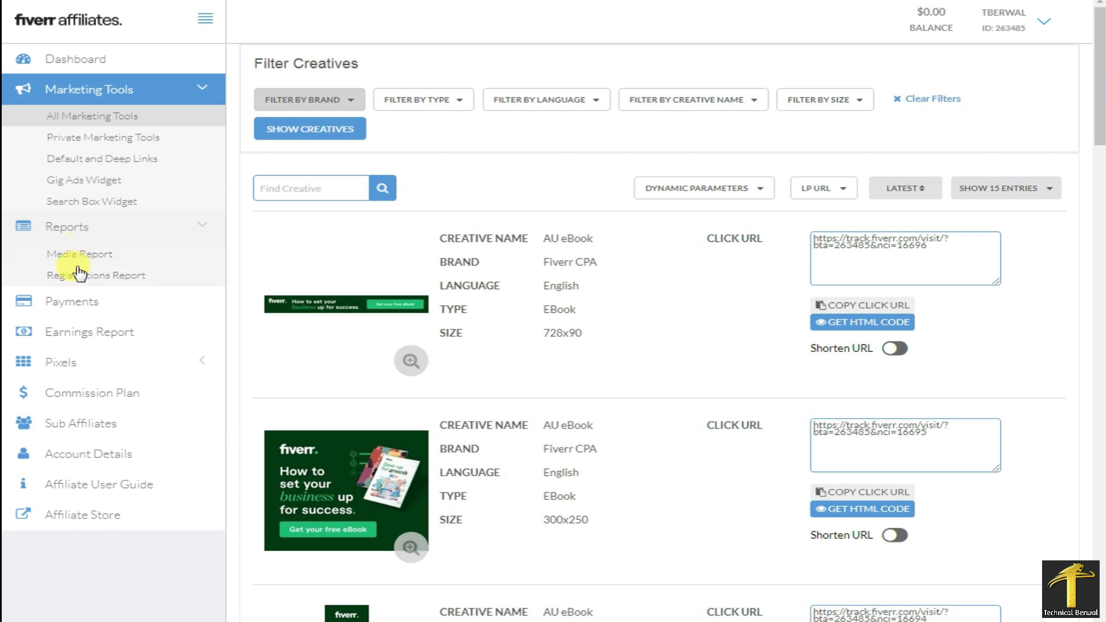
pyautogui.click(60, 235)
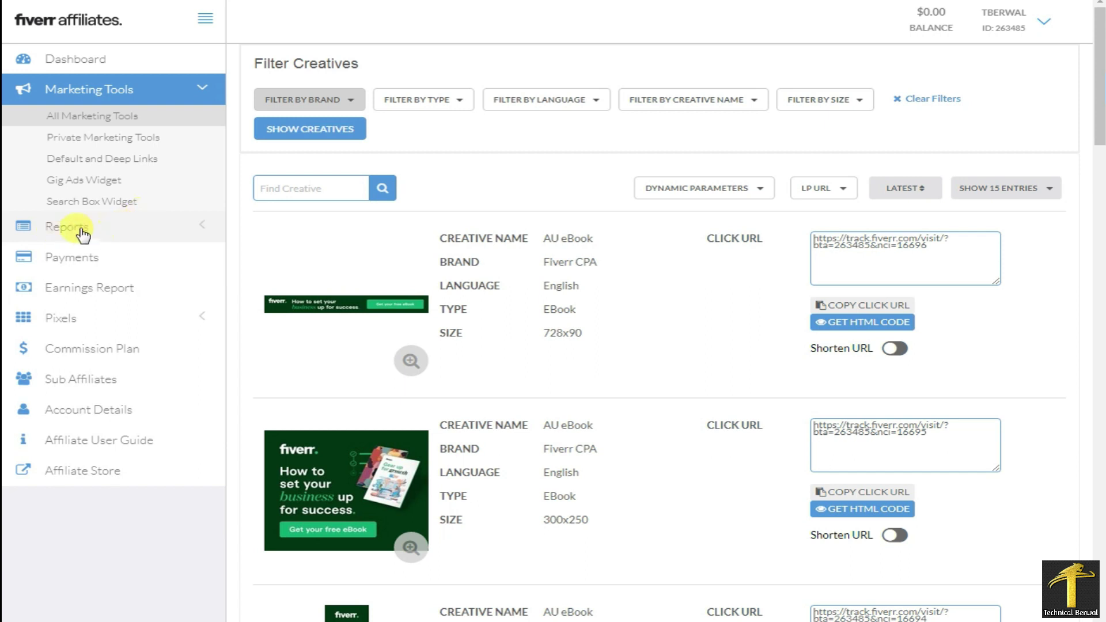
pyautogui.click(80, 231)
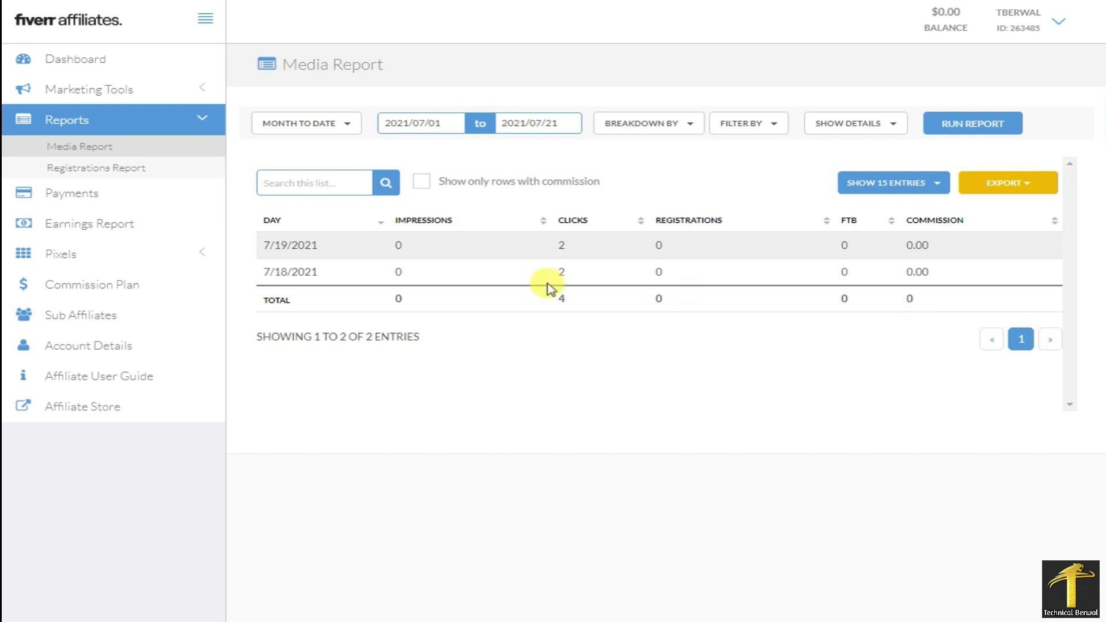
pyautogui.click(100, 178)
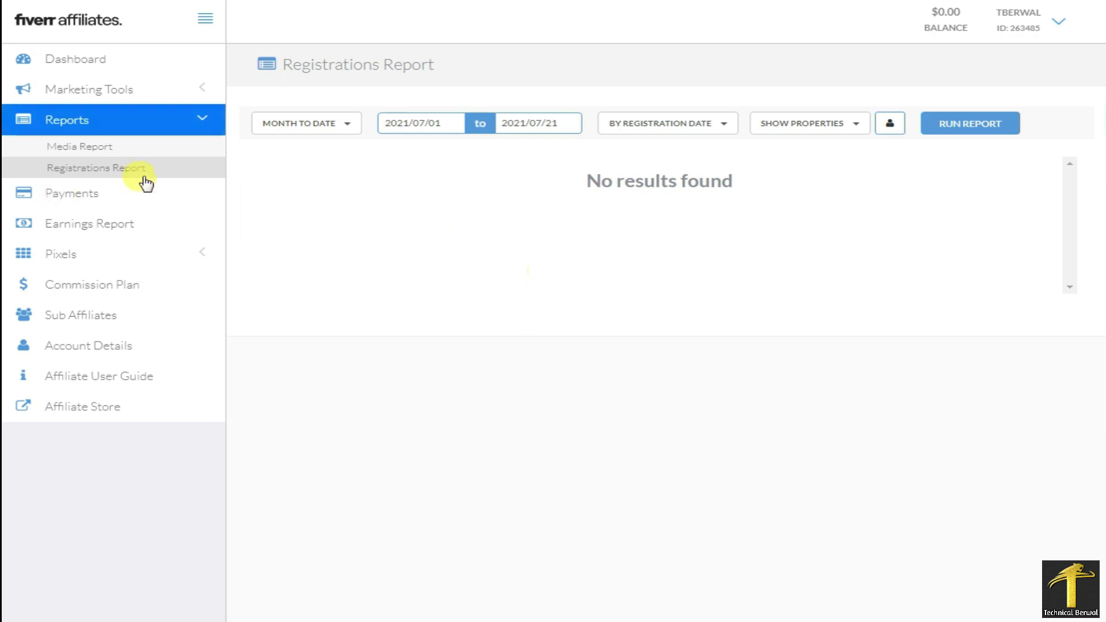
# - Open the Payment Request page and check the minimum balance needed to request a payment
pyautogui.click(58, 205)
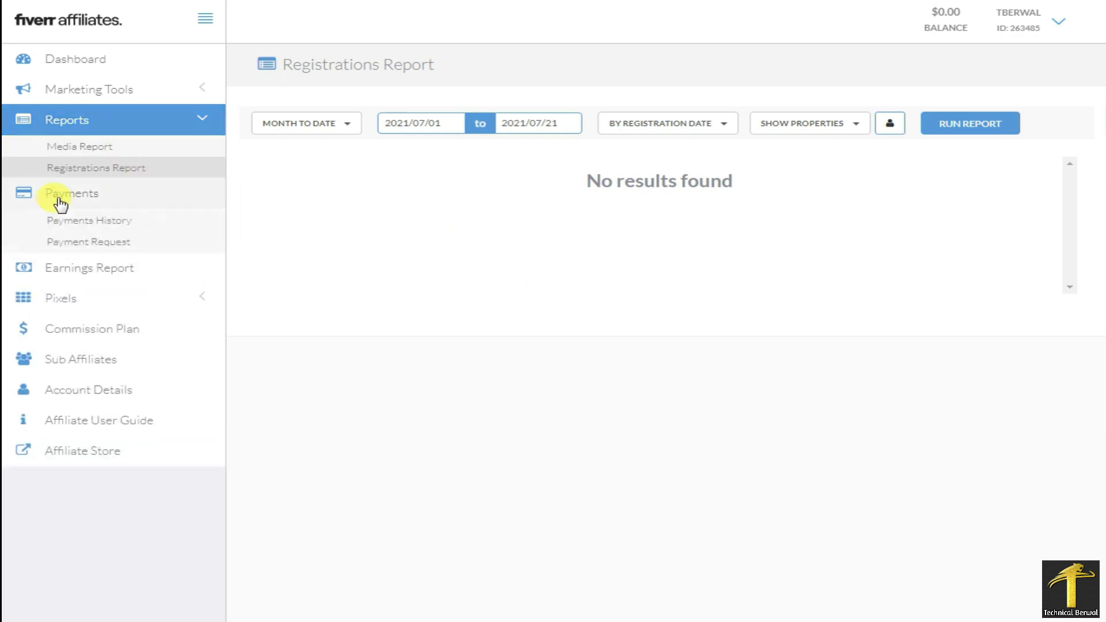
pyautogui.click(94, 242)
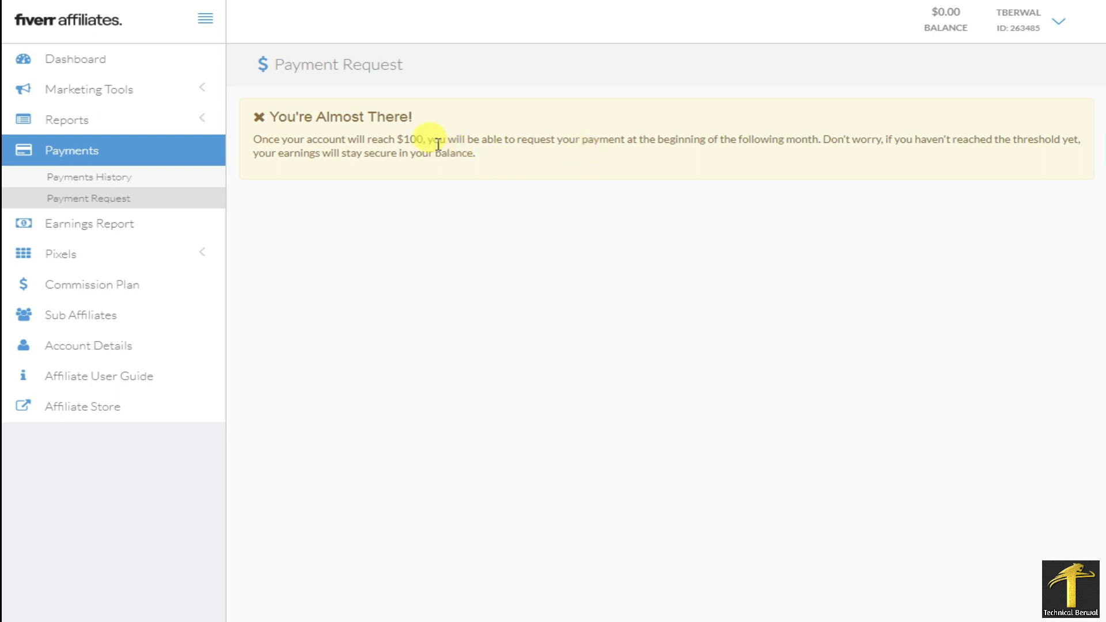
pyautogui.moveTo(425, 139); pyautogui.dragTo(397, 140)
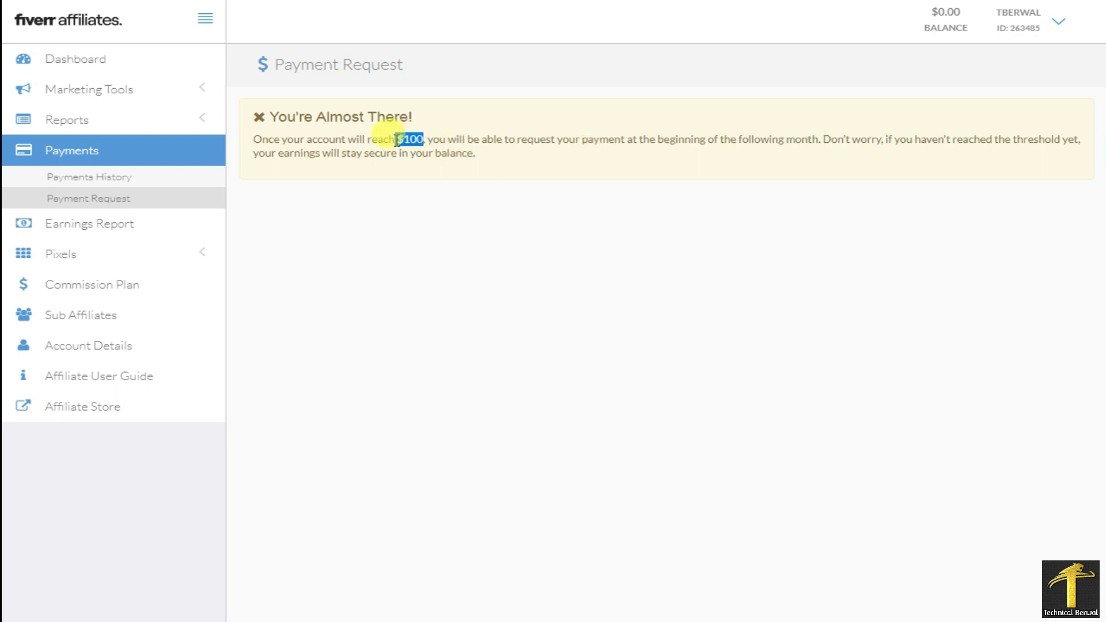
pyautogui.click(412, 184)
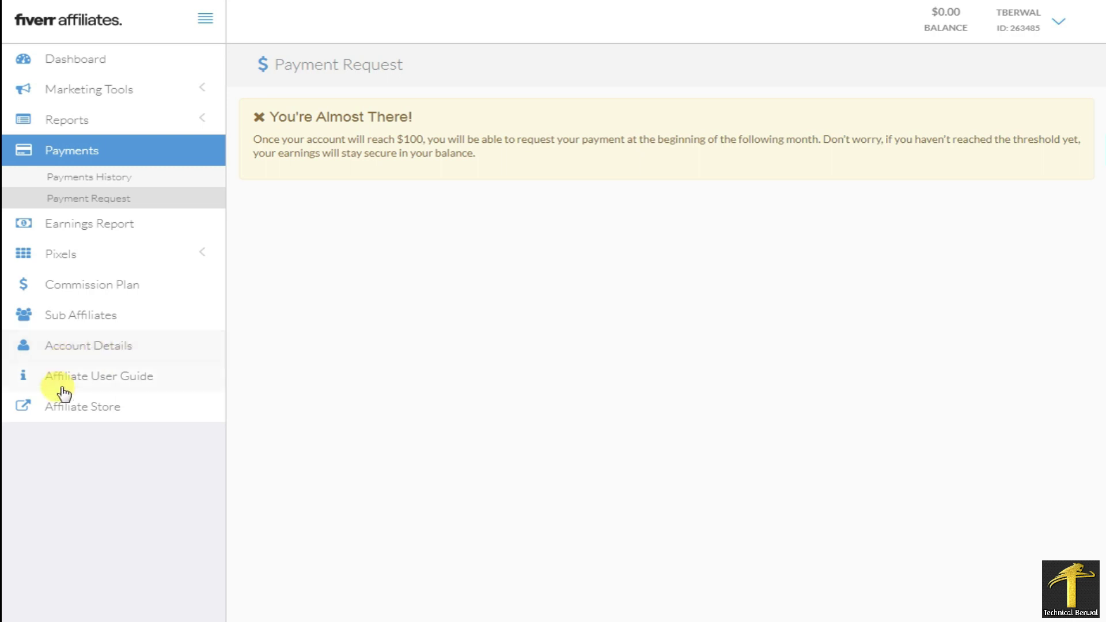
# - Open the account details and review the Sources and Payment Details sections
pyautogui.click(87, 337)
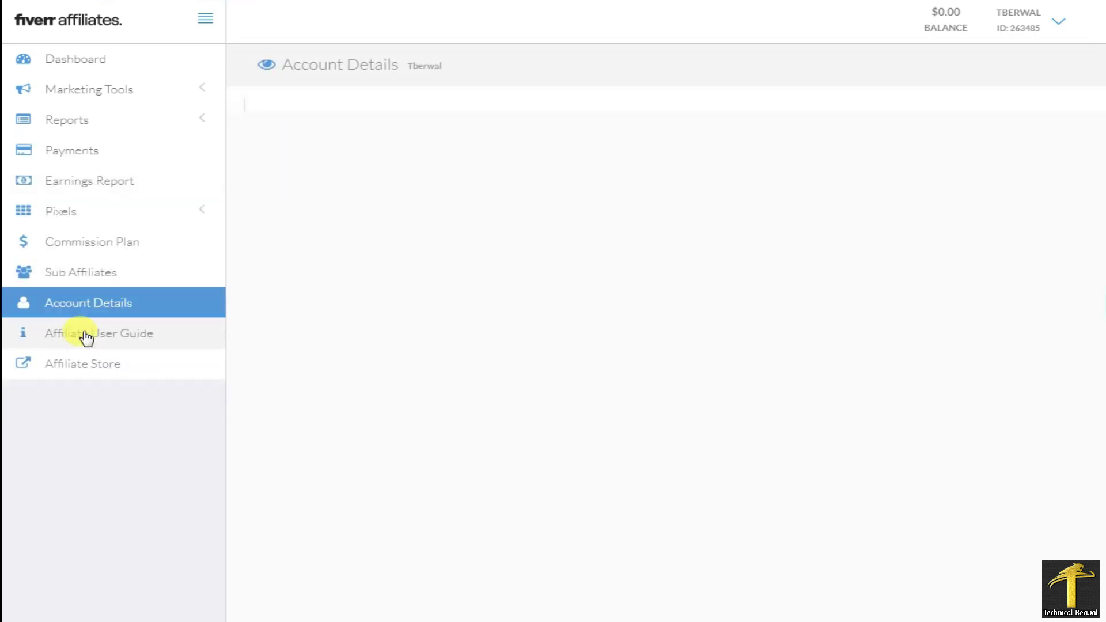
pyautogui.click(414, 116)
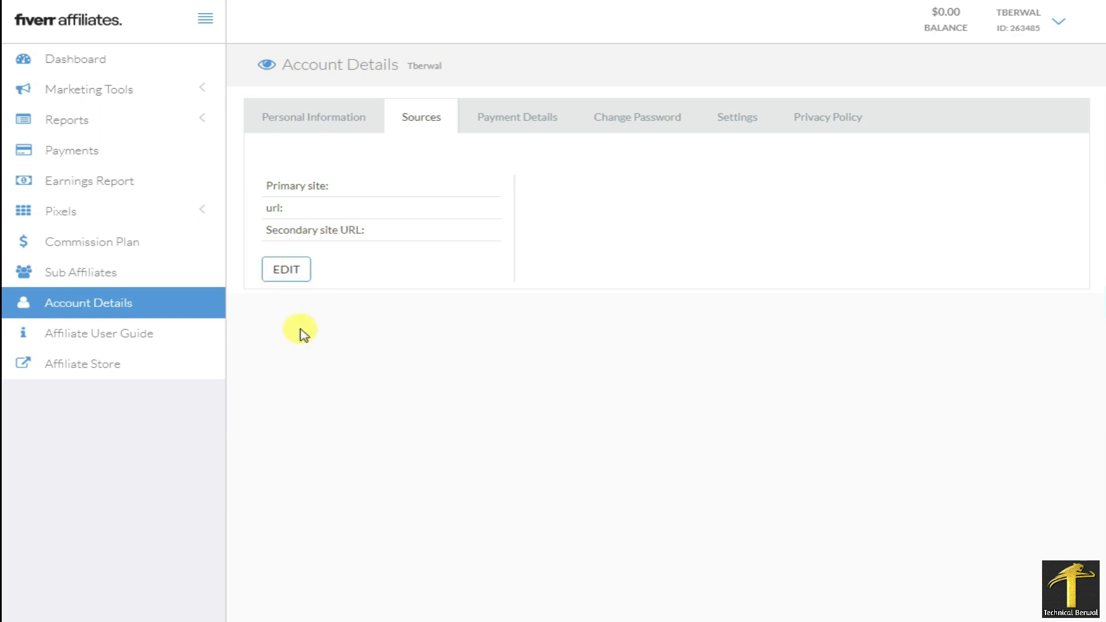
pyautogui.click(513, 123)
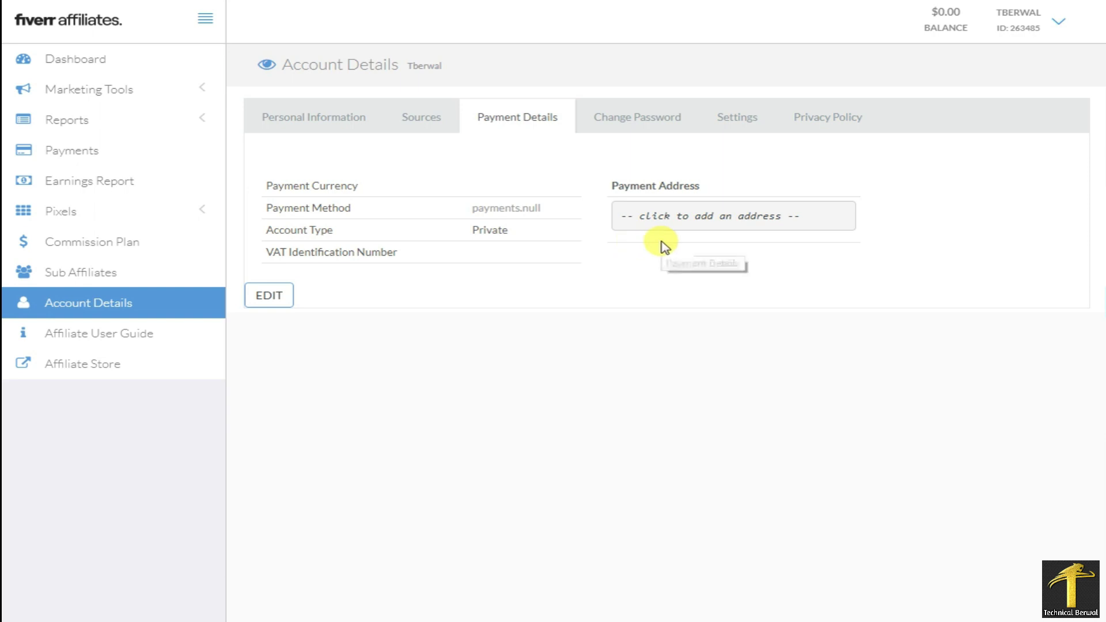
# - Edit the payment details, setting the payment currency to USD and the payment method to Wire/ACH Transfer
pyautogui.click(265, 296)
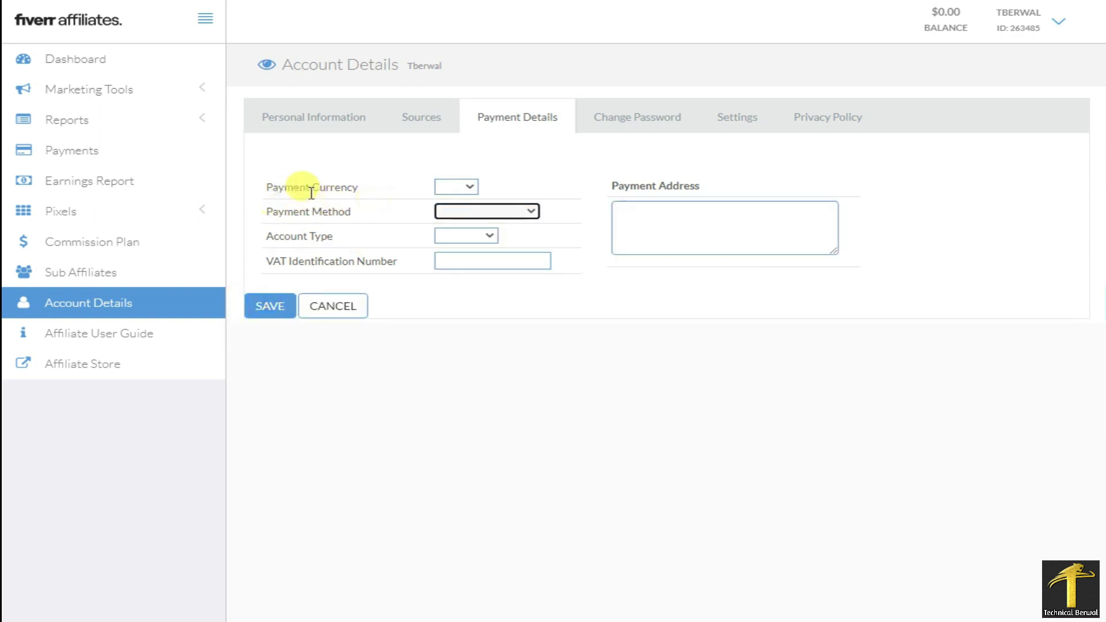
pyautogui.click(470, 188)
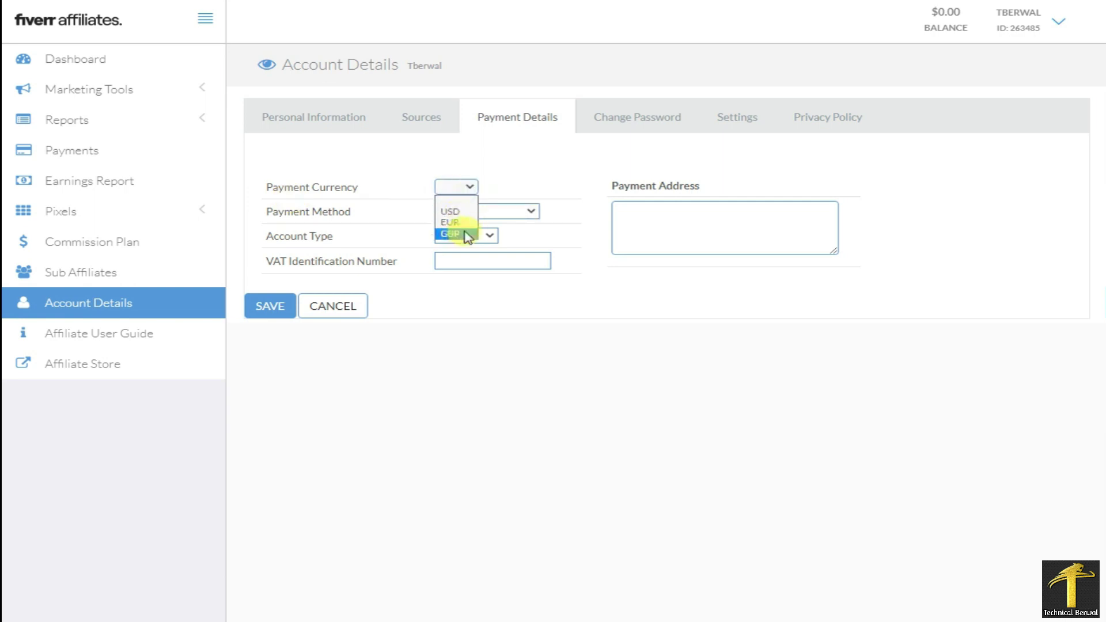
pyautogui.click(456, 213)
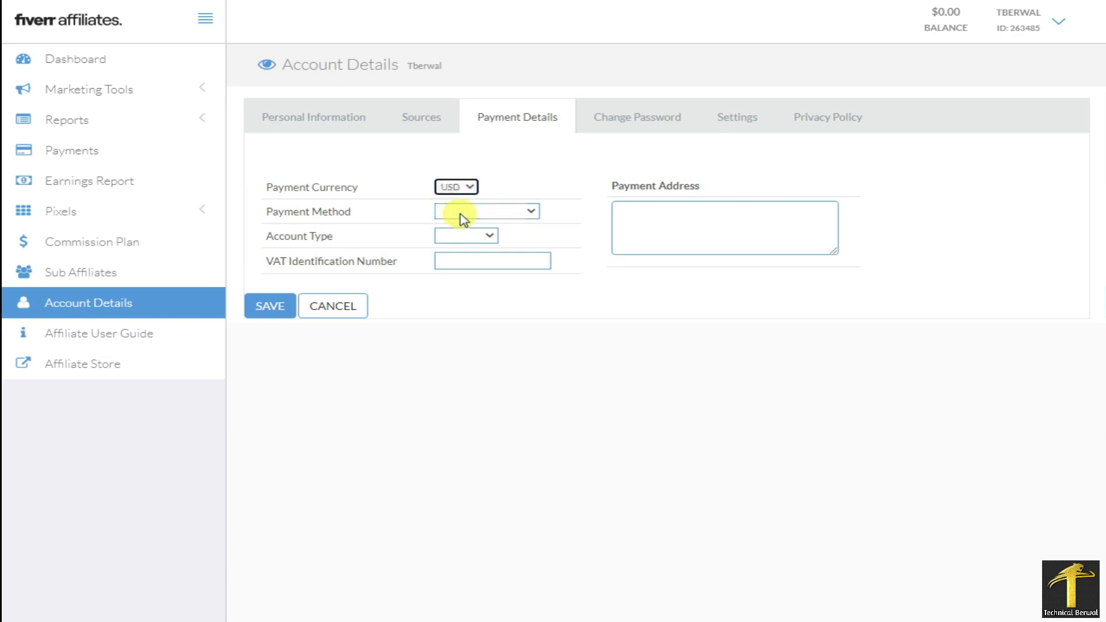
pyautogui.click(532, 216)
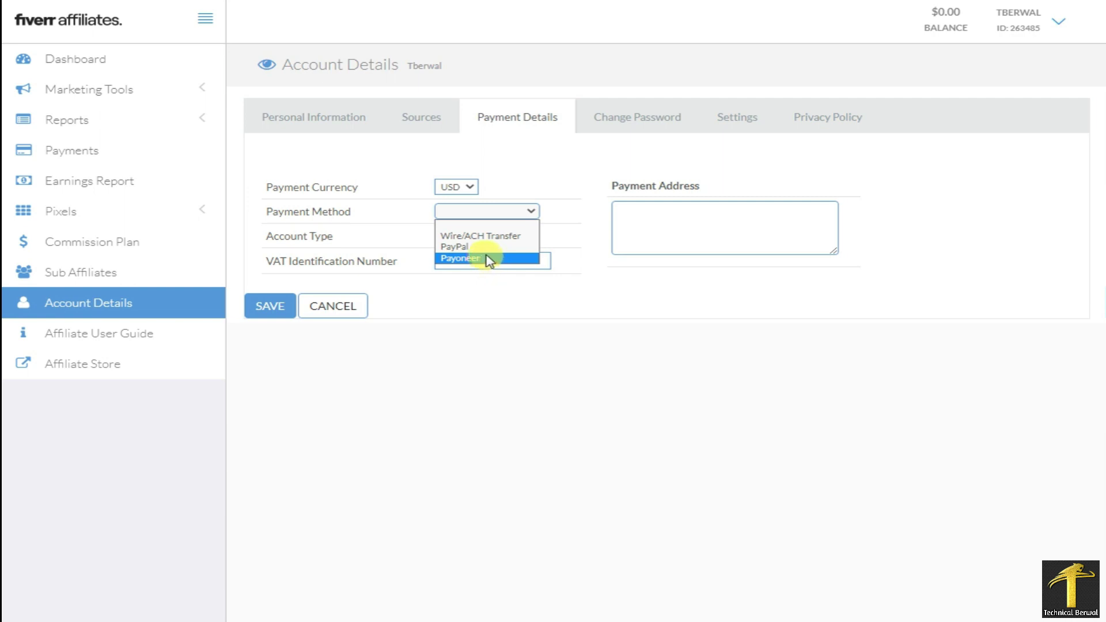
pyautogui.click(479, 239)
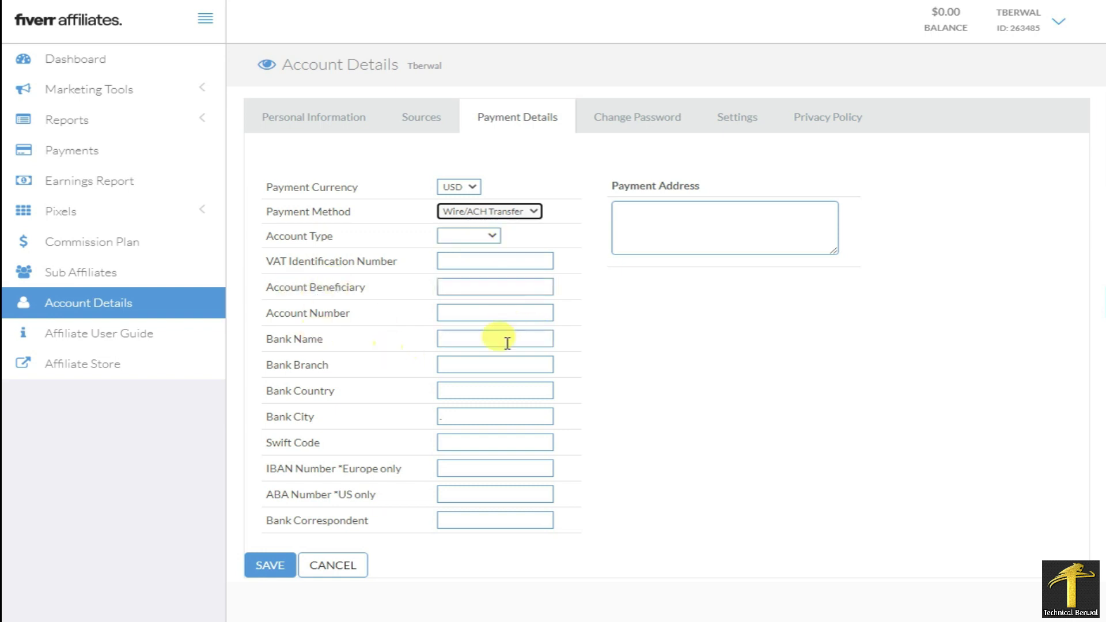
pyautogui.click(487, 450)
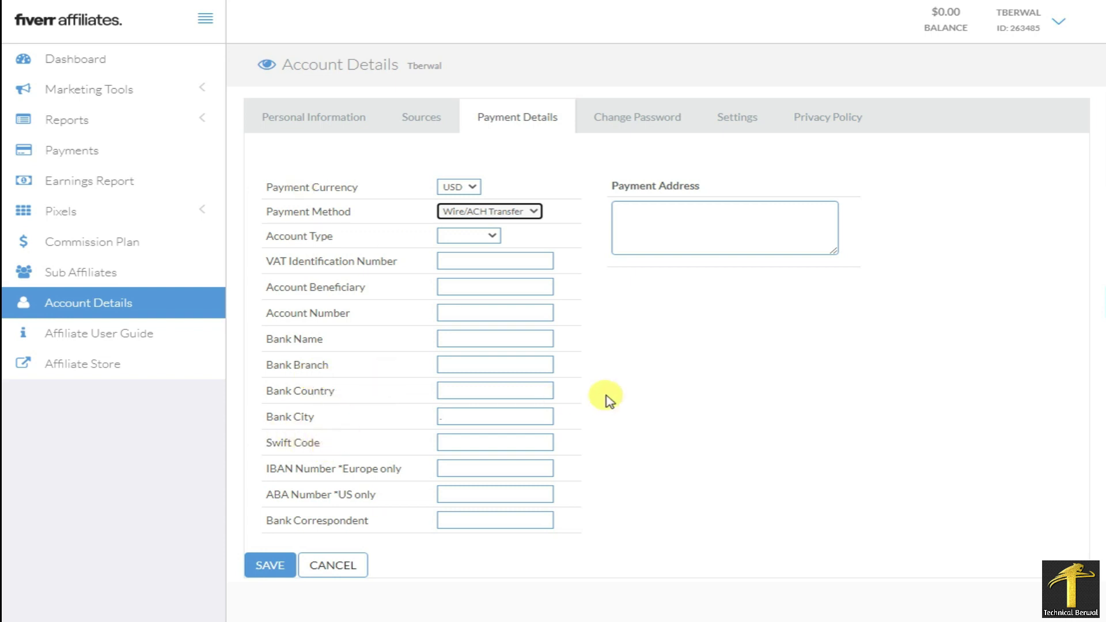
pyautogui.click(470, 364)
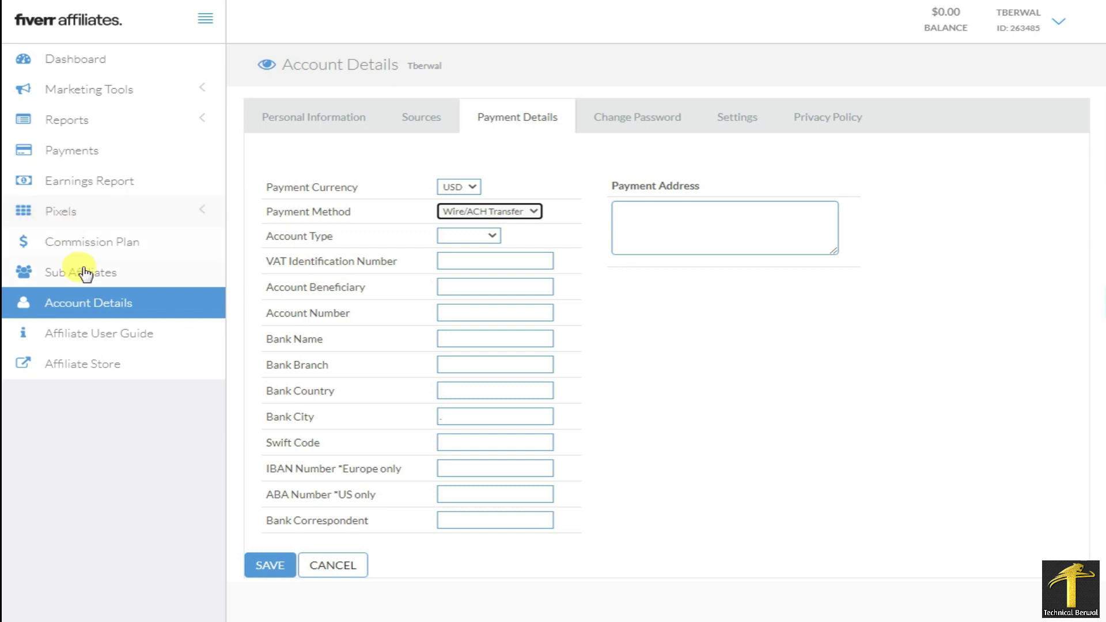
# - Open the Commission Plan page, expand the Fiverr CPA by-product rates and examine the commission for each service category
pyautogui.click(77, 249)
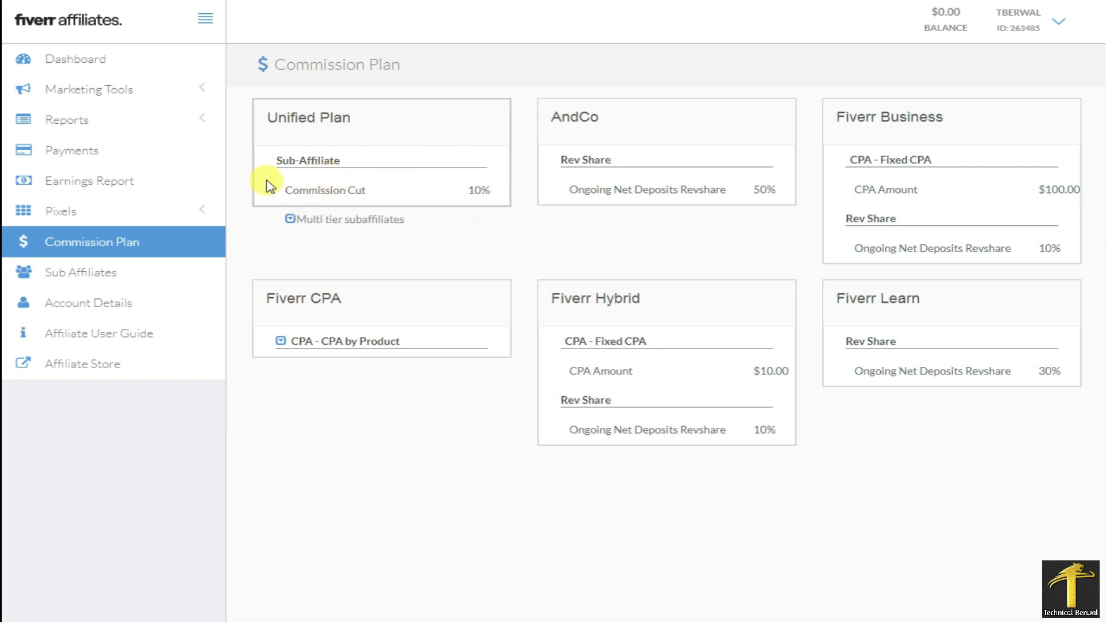
pyautogui.click(291, 220)
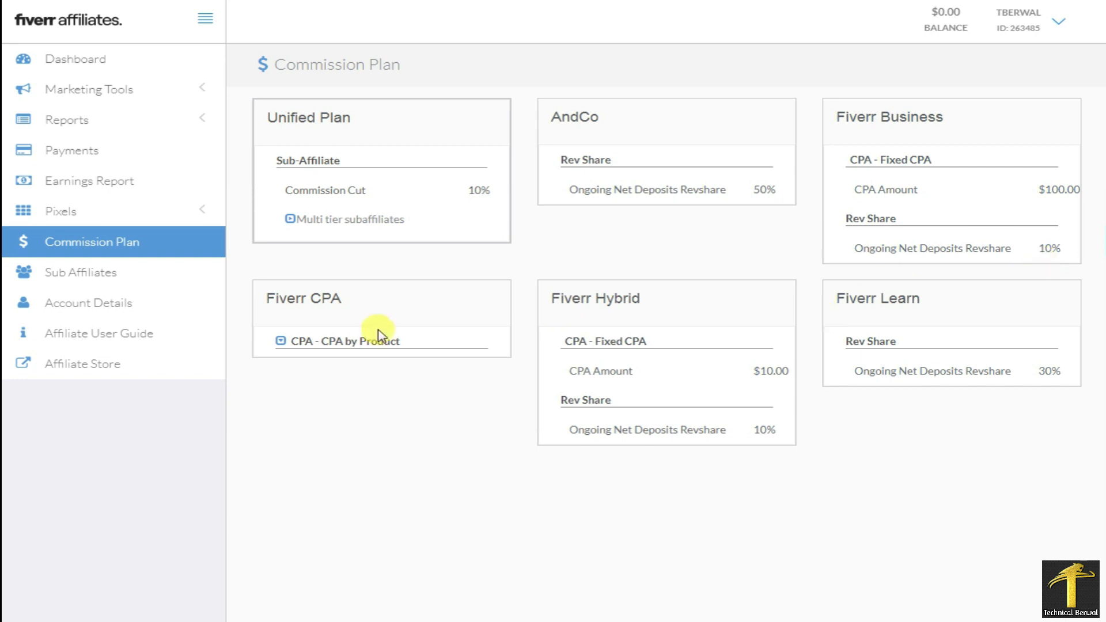
pyautogui.click(280, 342)
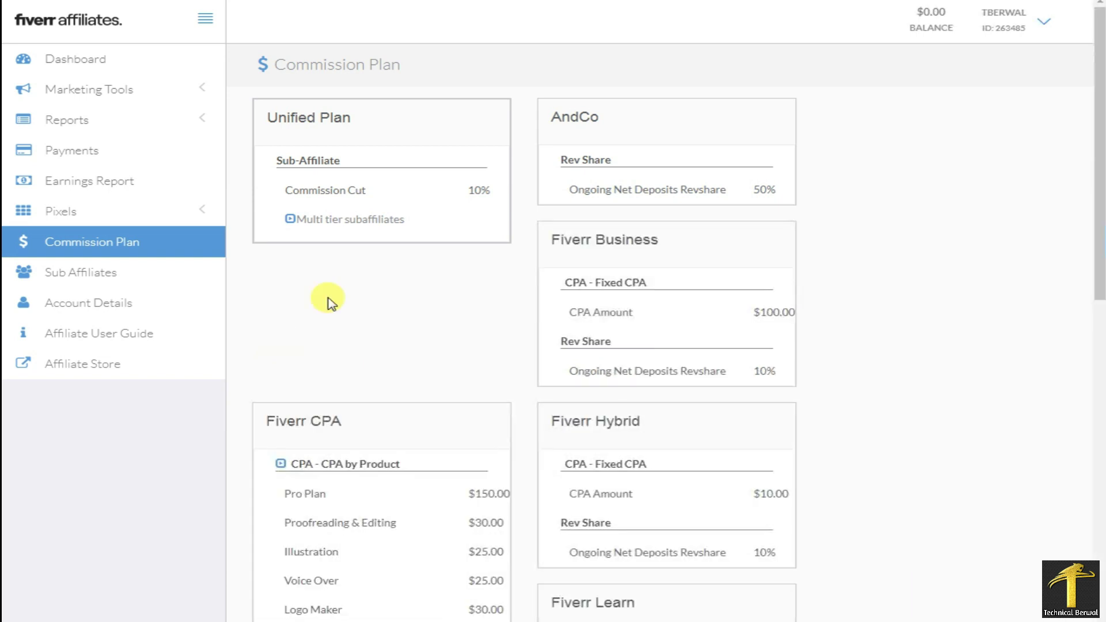
pyautogui.scroll(-3, 328, 303)
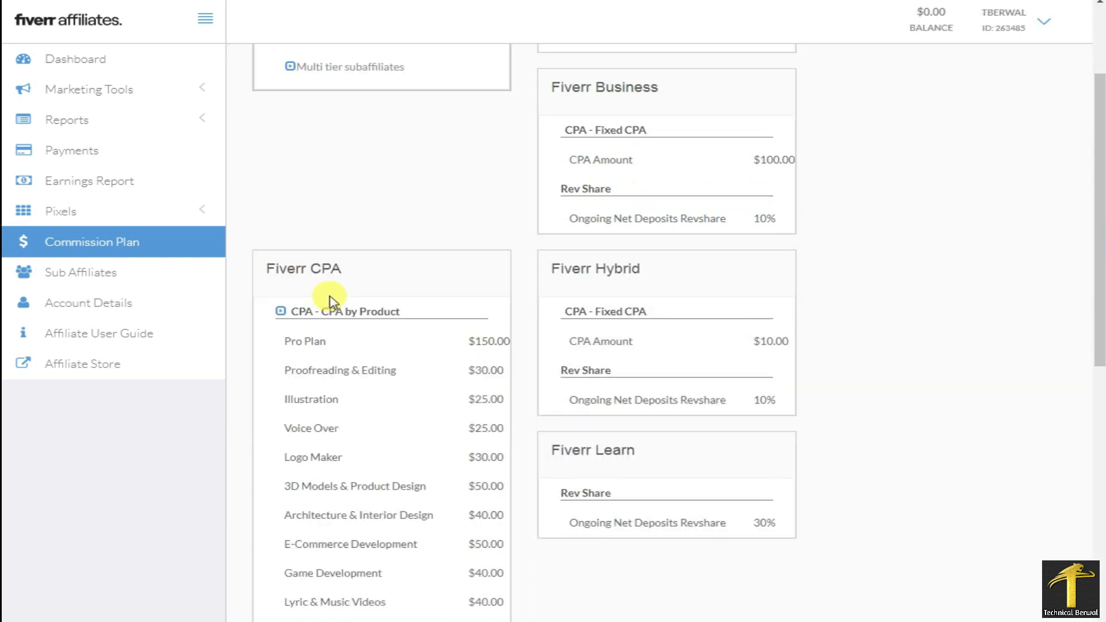
pyautogui.scroll(-3, 389, 301)
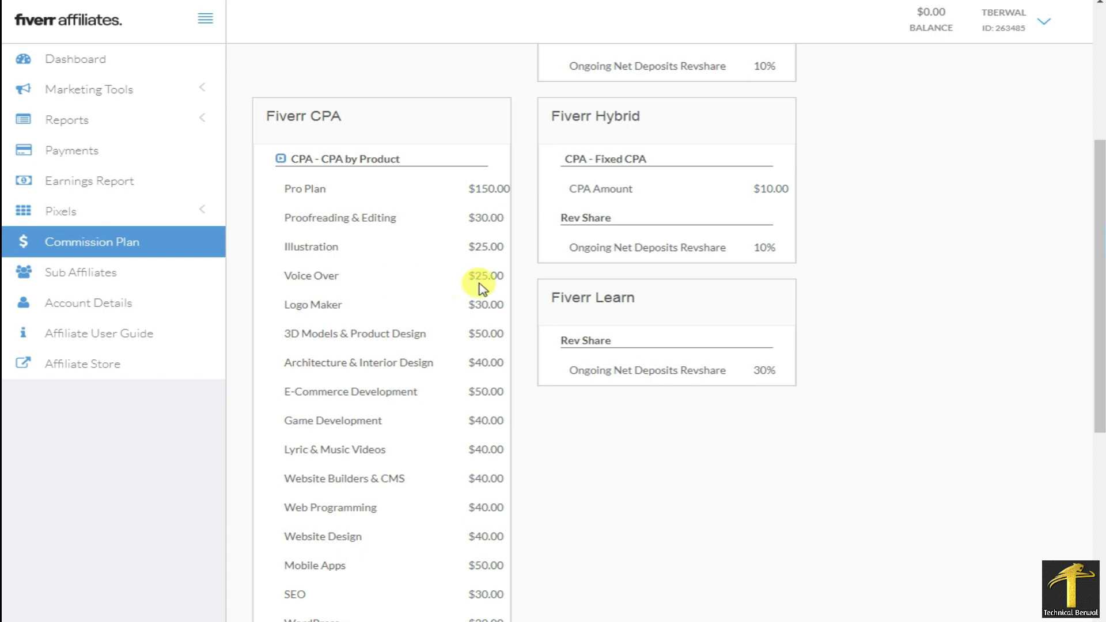
pyautogui.scroll(-3, 396, 300)
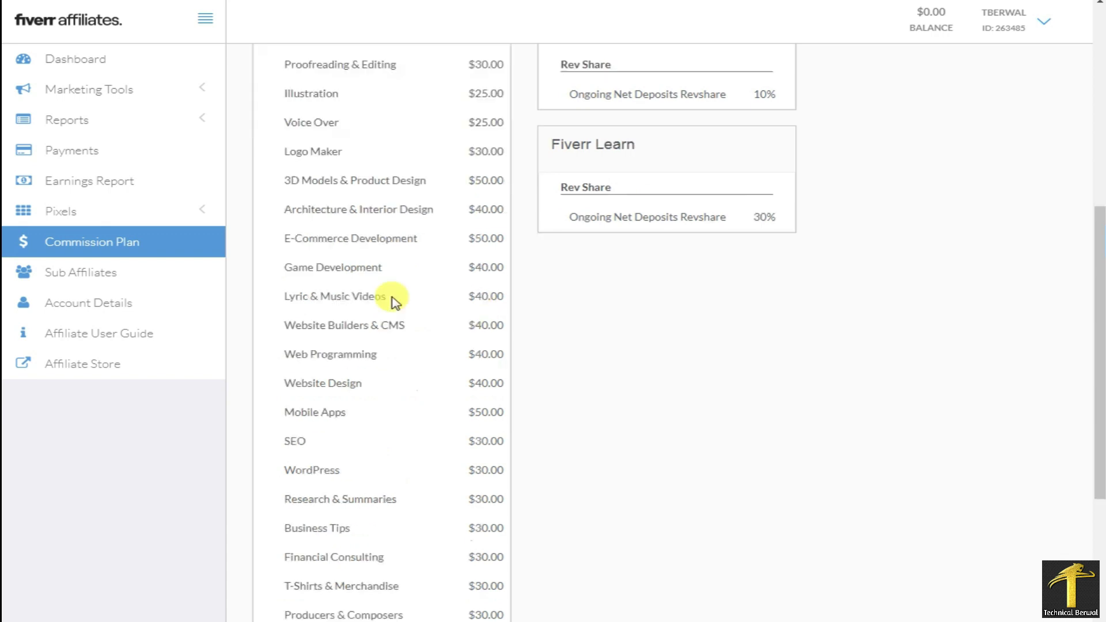
pyautogui.scroll(-1, 395, 299)
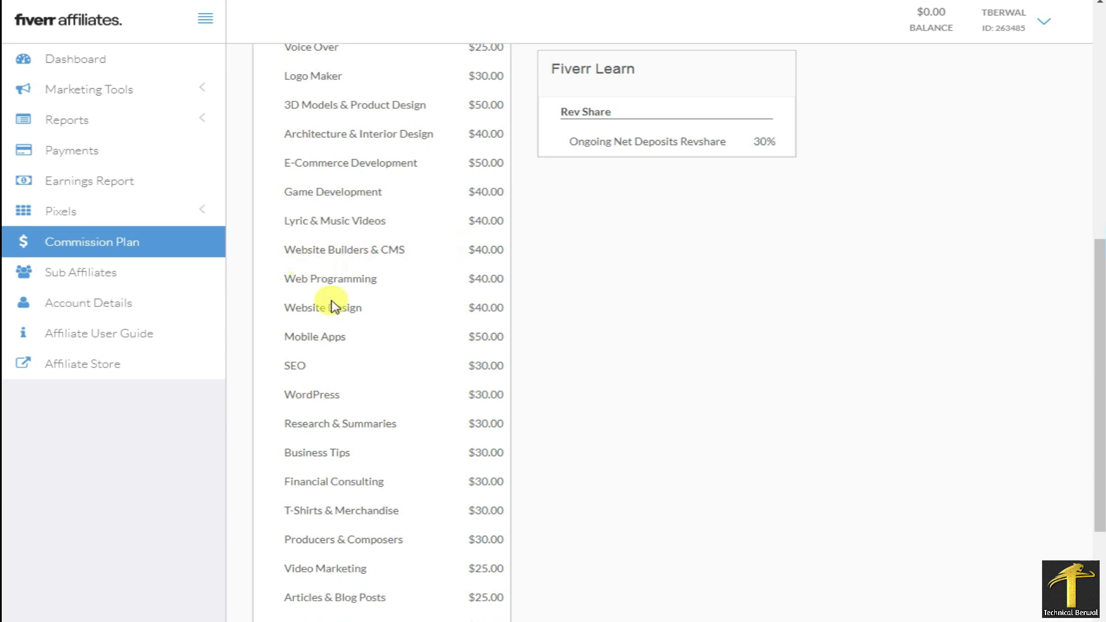
pyautogui.scroll(-1, 420, 279)
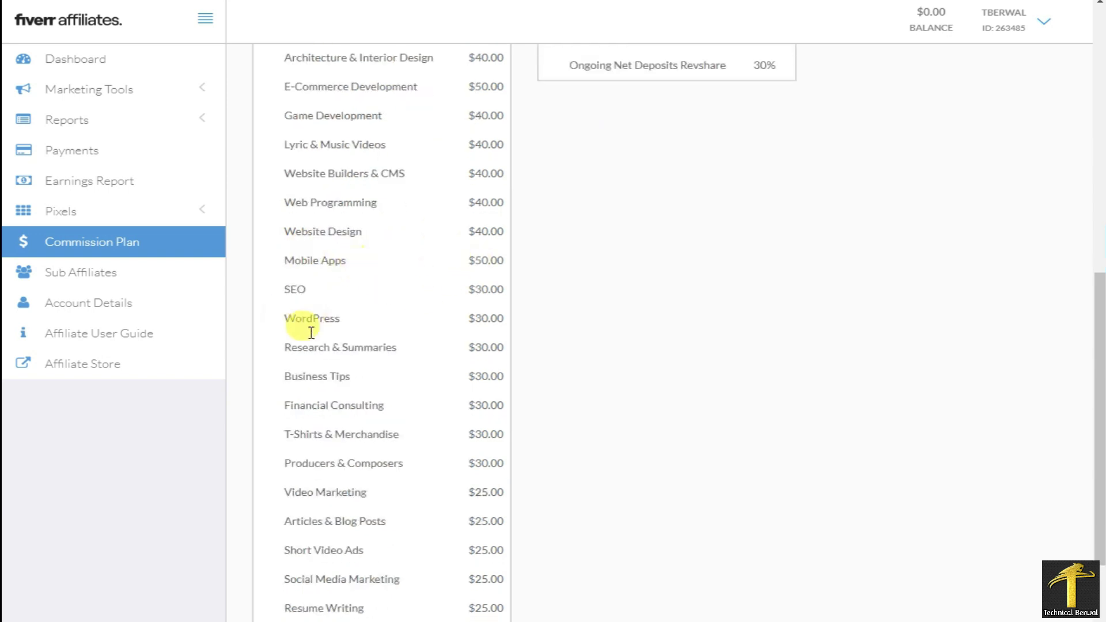
pyautogui.scroll(-3, 469, 314)
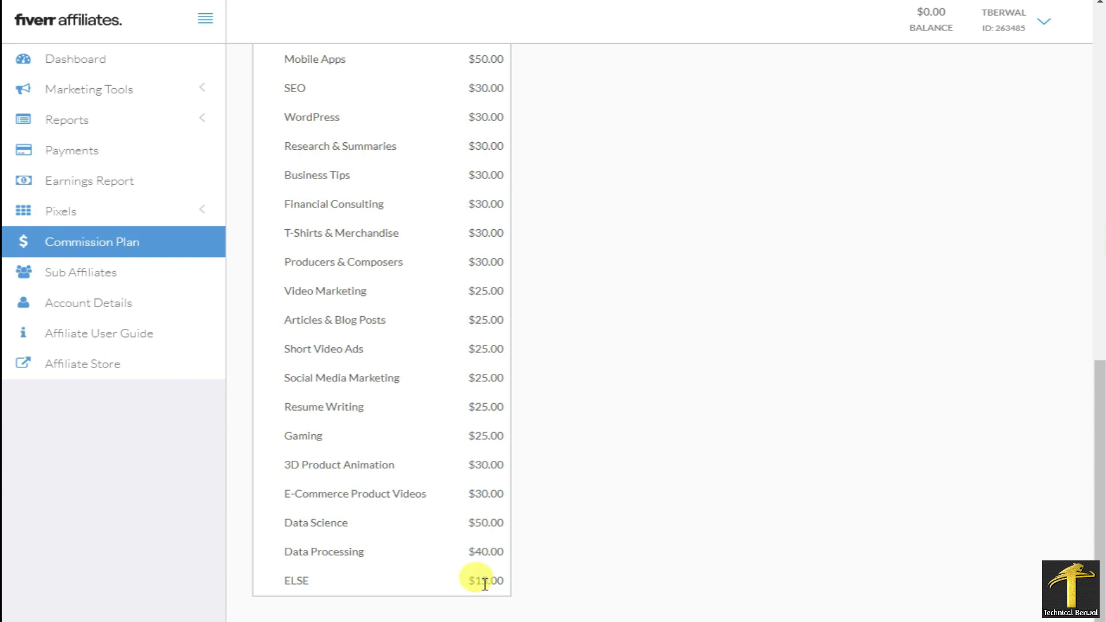
# - Review the commission terms of the Fiverr Hybrid, Fiverr Learn and Fiverr Business plans
pyautogui.scroll(9, 546, 422)
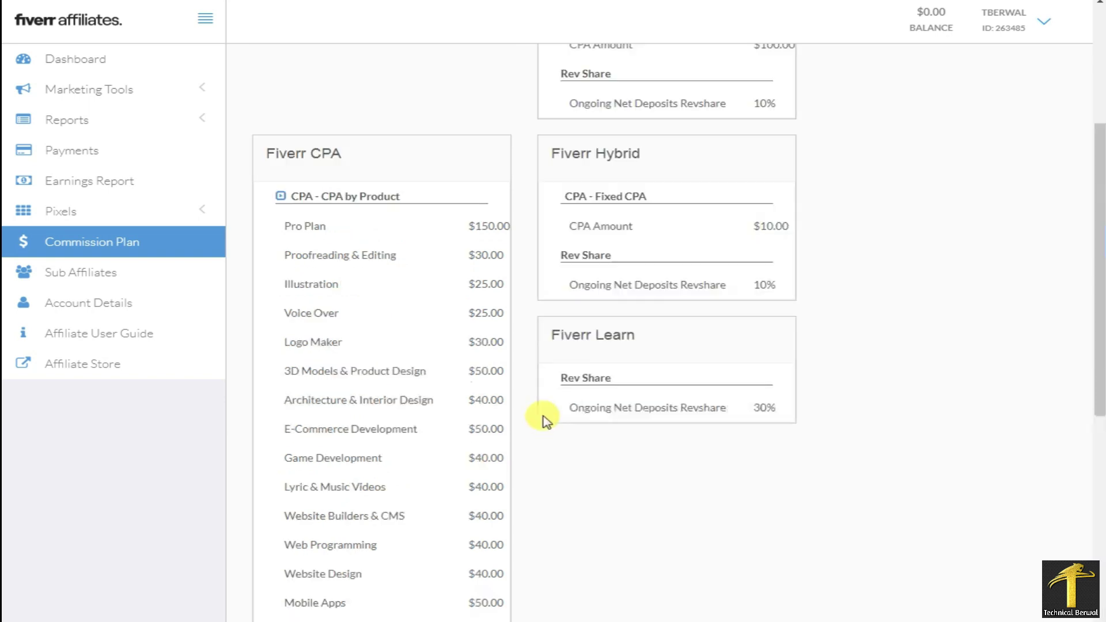
pyautogui.scroll(1, 546, 421)
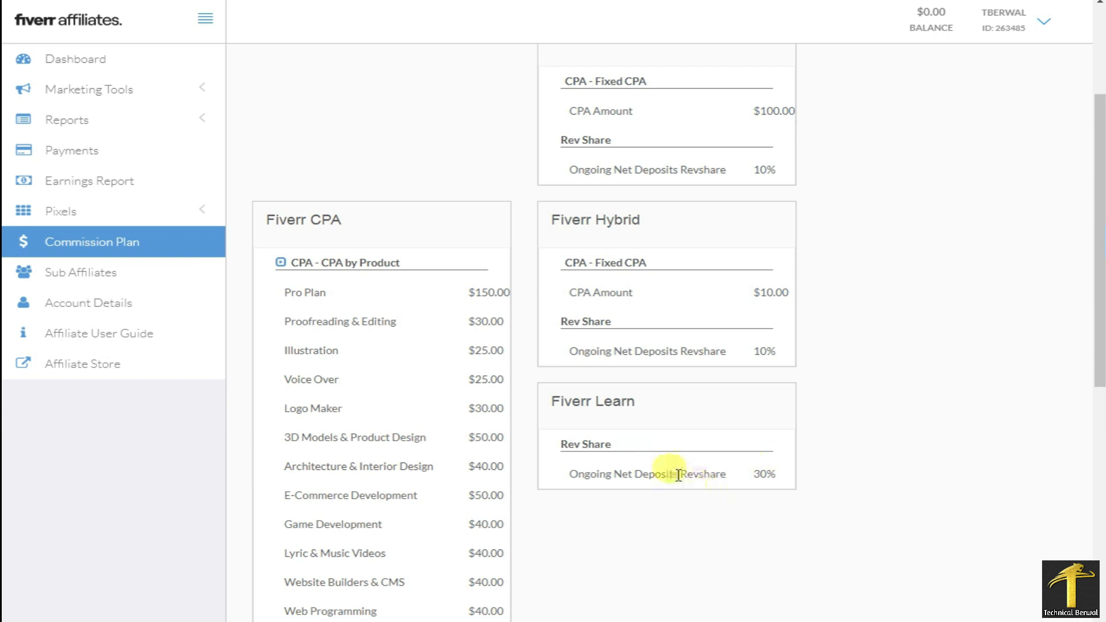
pyautogui.scroll(3, 645, 436)
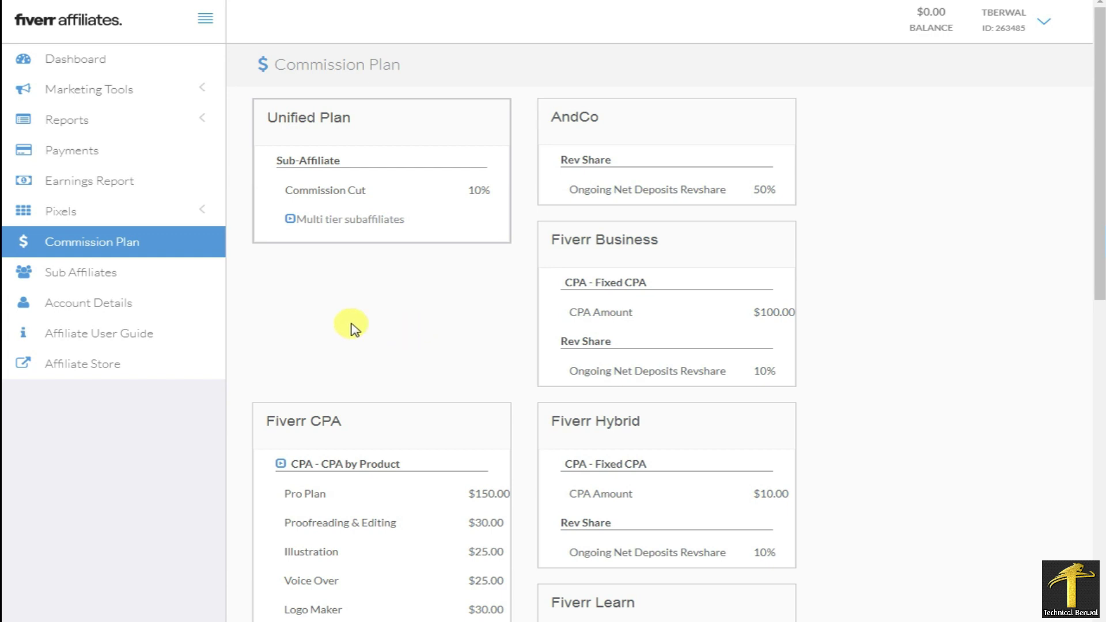
# - Open the Default and Deep Links page of the marketing tools
pyautogui.click(204, 91)
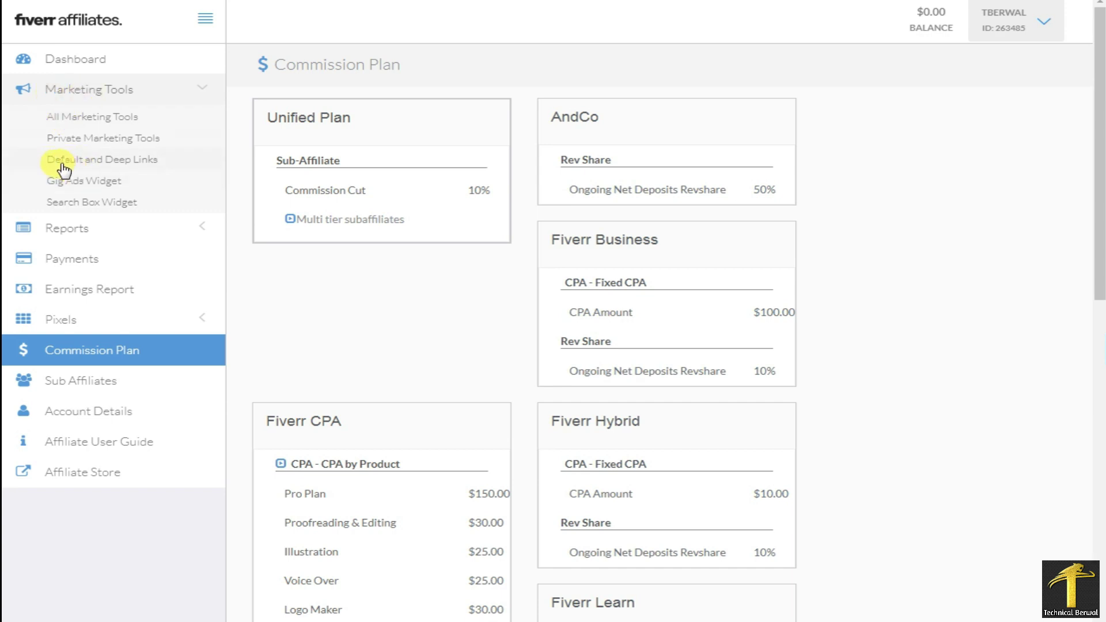
pyautogui.click(86, 169)
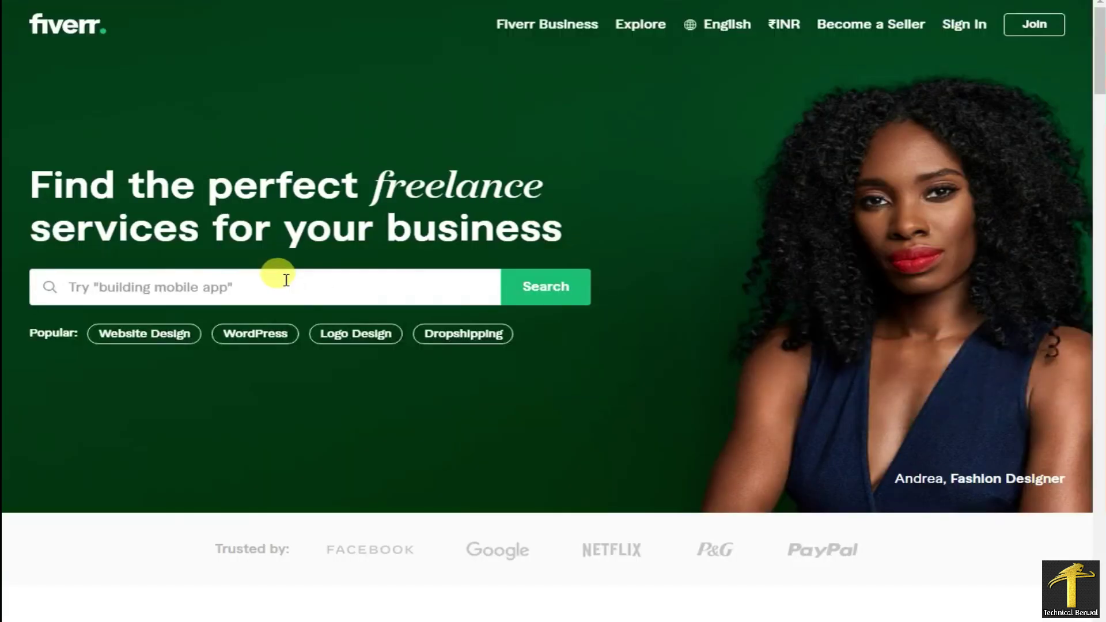
# - Search the Fiverr marketplace for "youtube channel intro", dismiss the Subscription services tip and browse the gigs
pyautogui.click(291, 284)
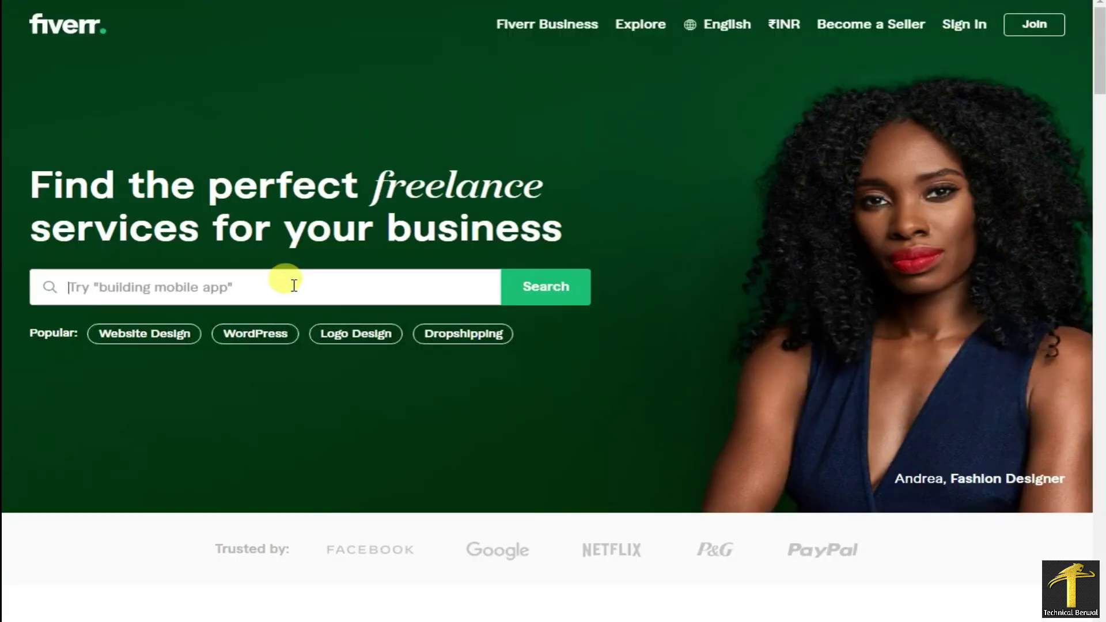
pyautogui.write('youtube chann')
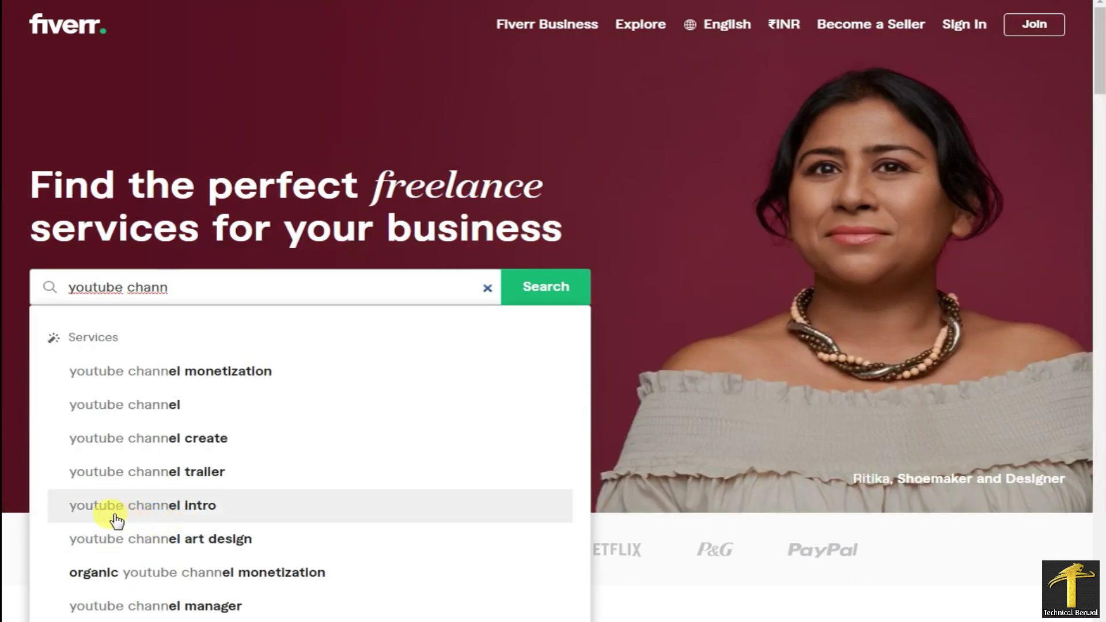
pyautogui.click(171, 507)
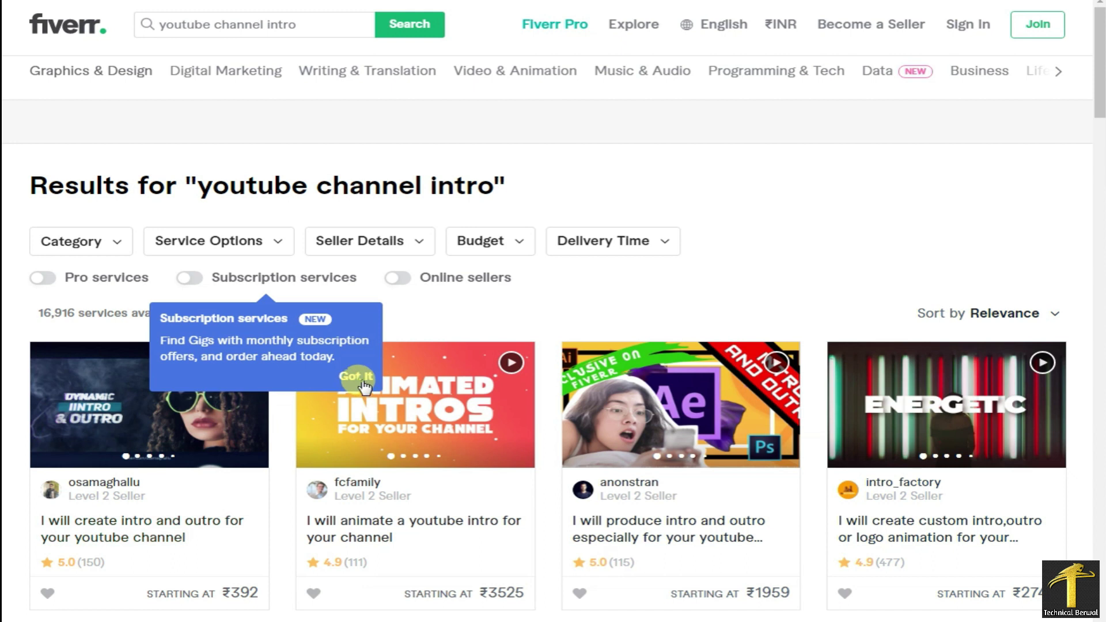
pyautogui.click(358, 377)
pyautogui.scroll(-3, 156, 366)
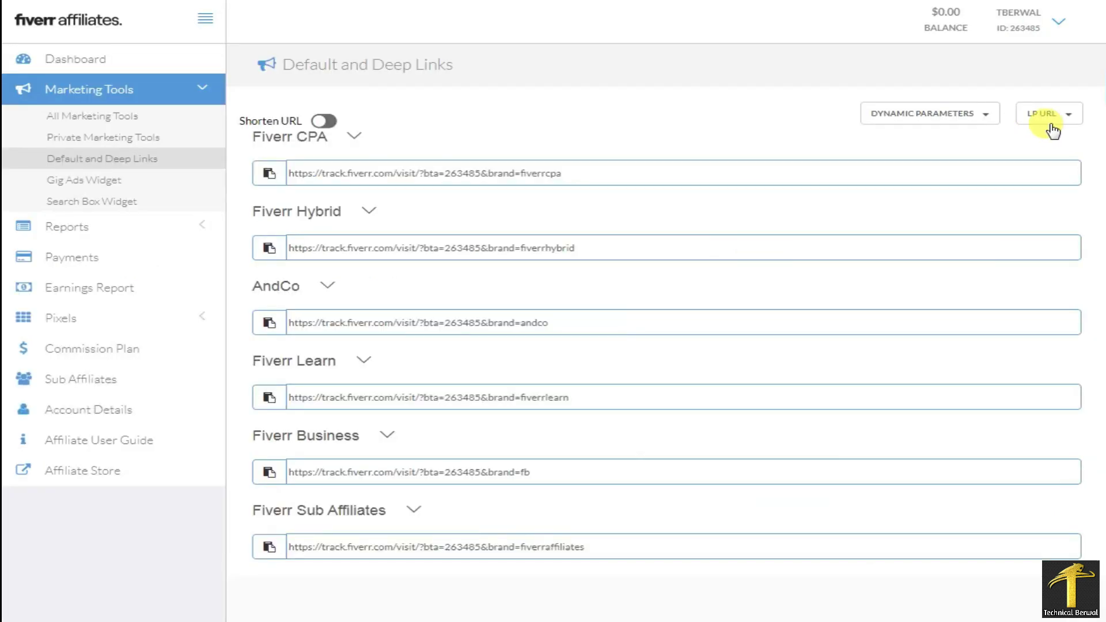
# - Enable the LP URL with the copied address of the intro-and-video-editing gig, and copy the Fiverr CPA deep link
pyautogui.click(1049, 122)
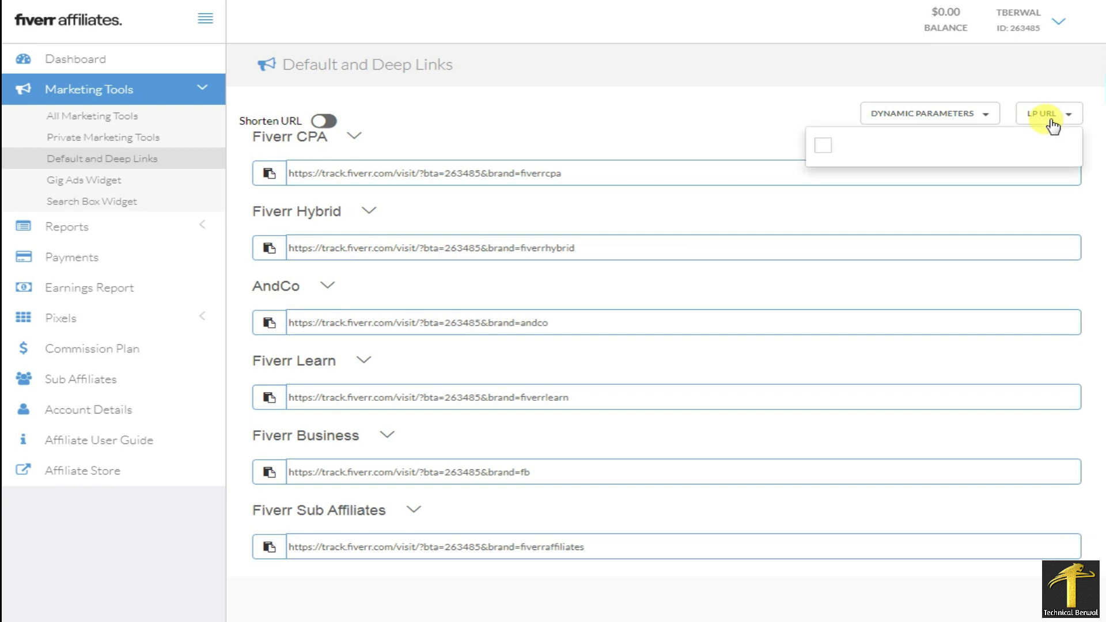
pyautogui.click(885, 144)
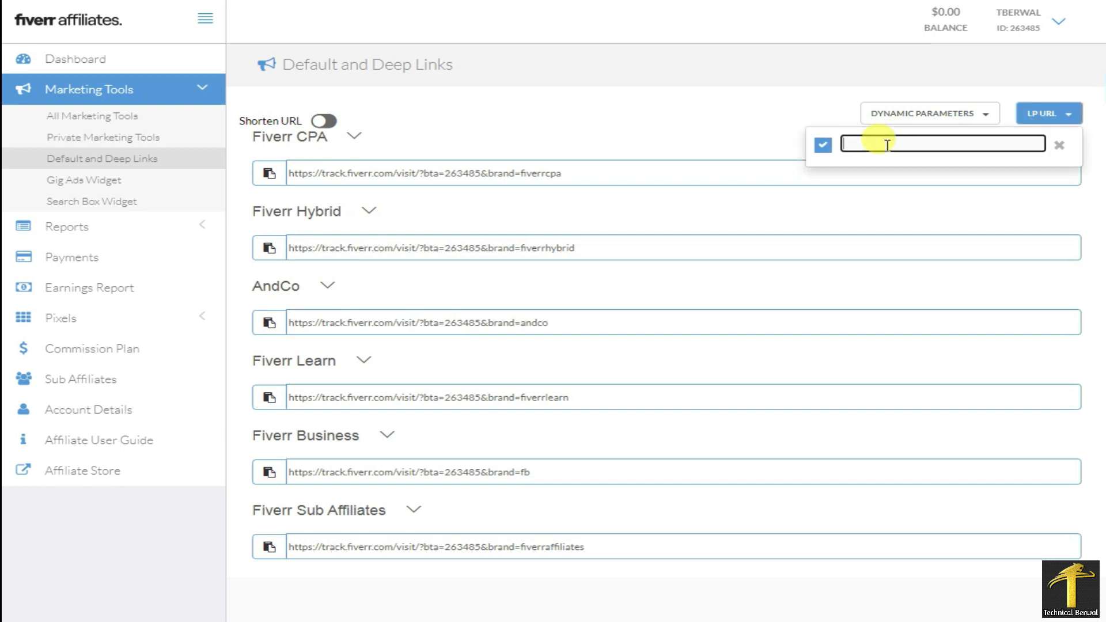
pyautogui.hotkey('ctrl', 'v')
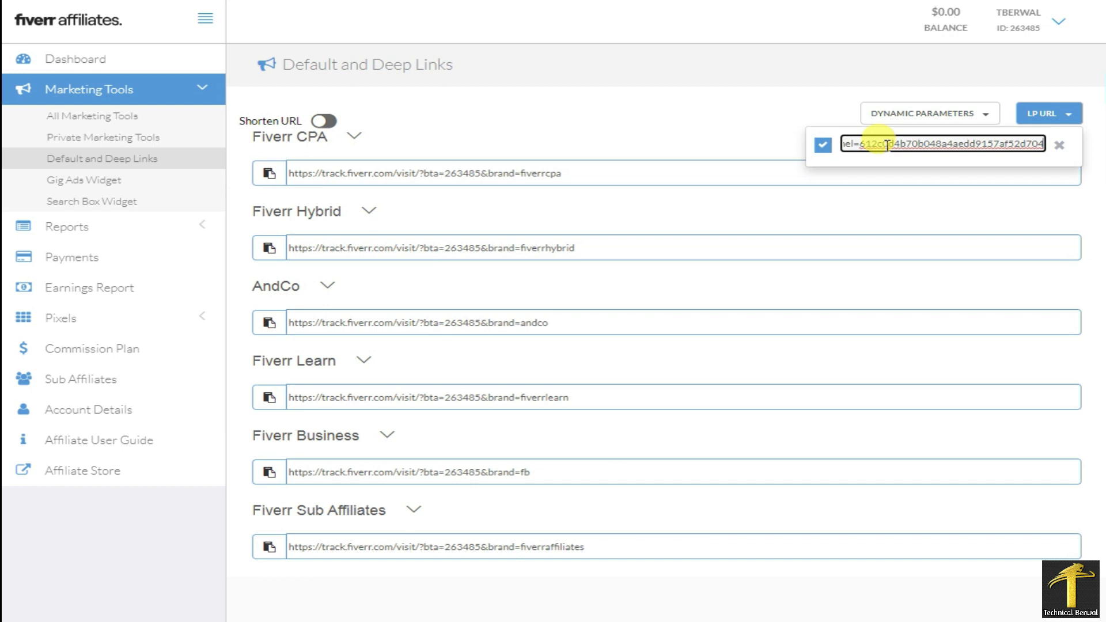
pyautogui.click(822, 147)
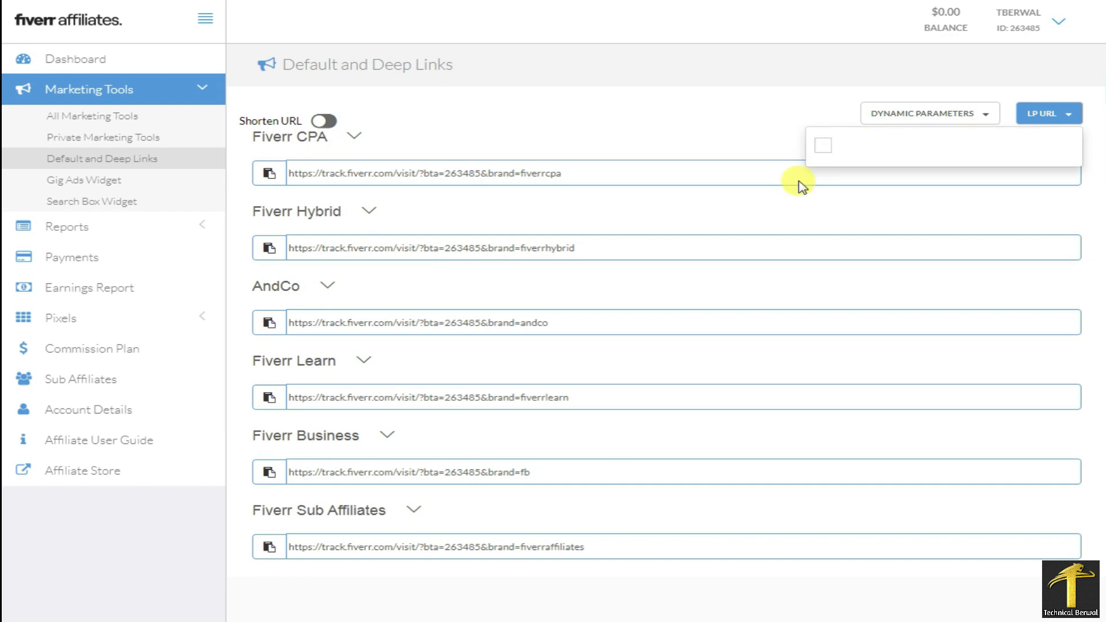
pyautogui.click(820, 146)
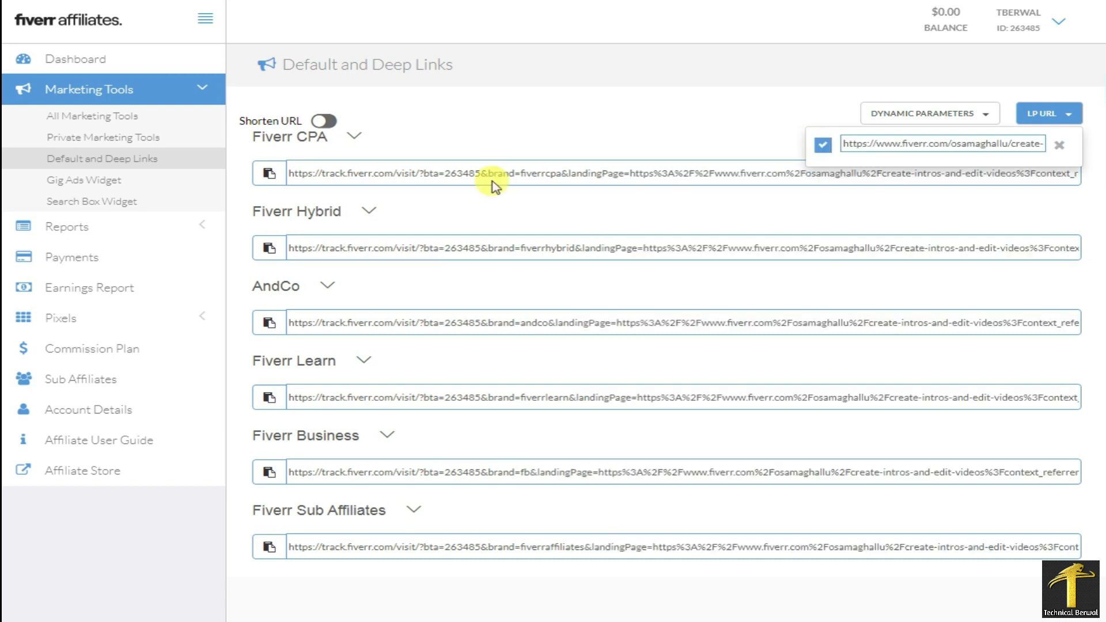
pyautogui.click(268, 172)
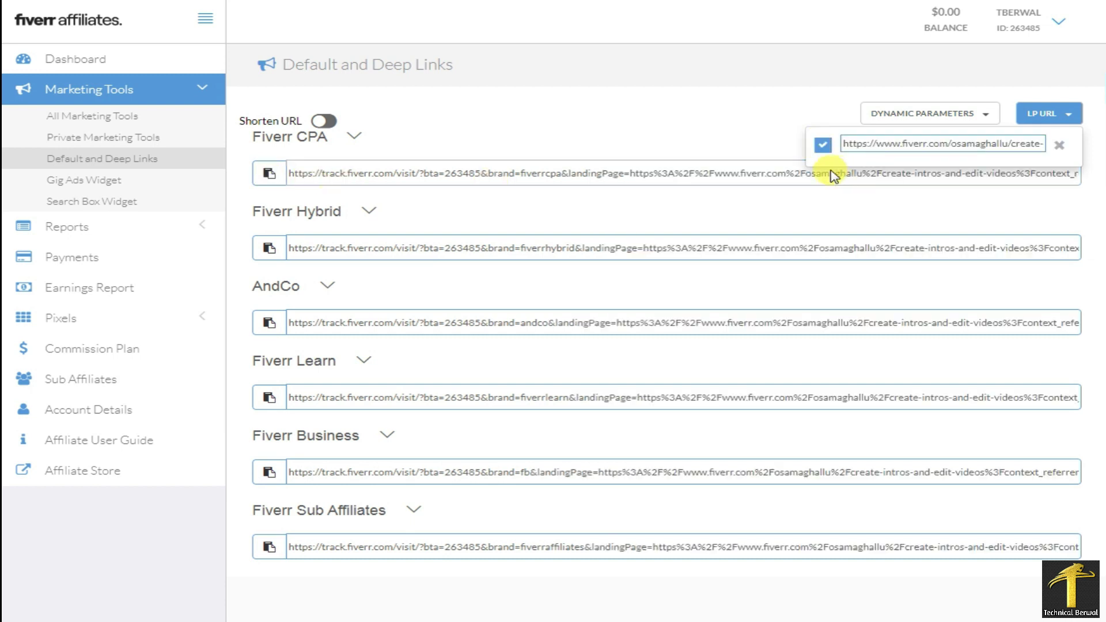
pyautogui.click(271, 173)
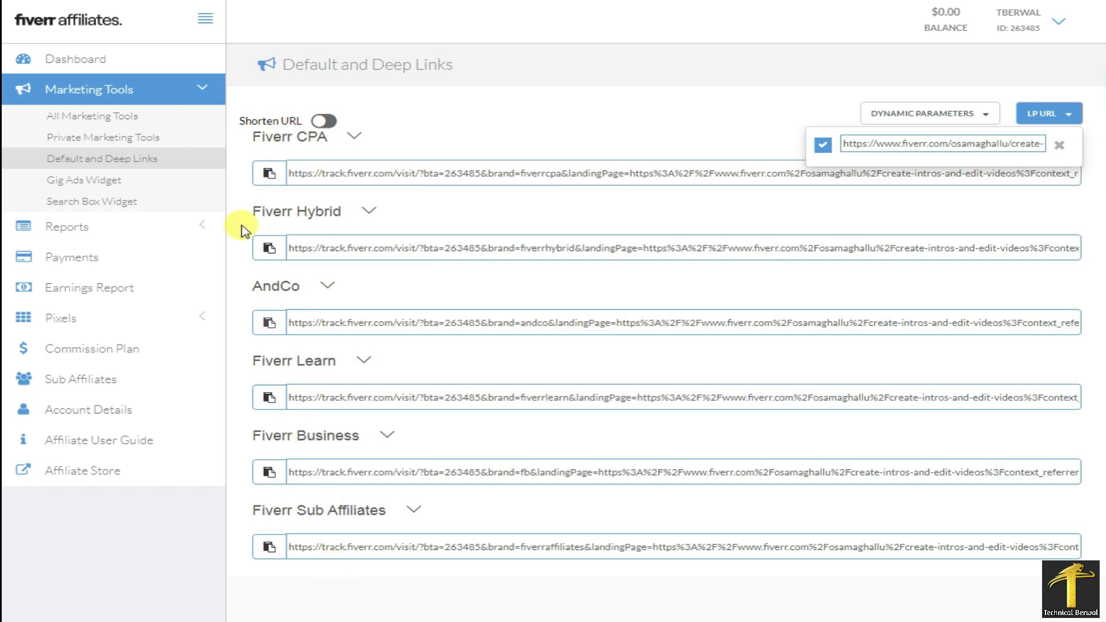